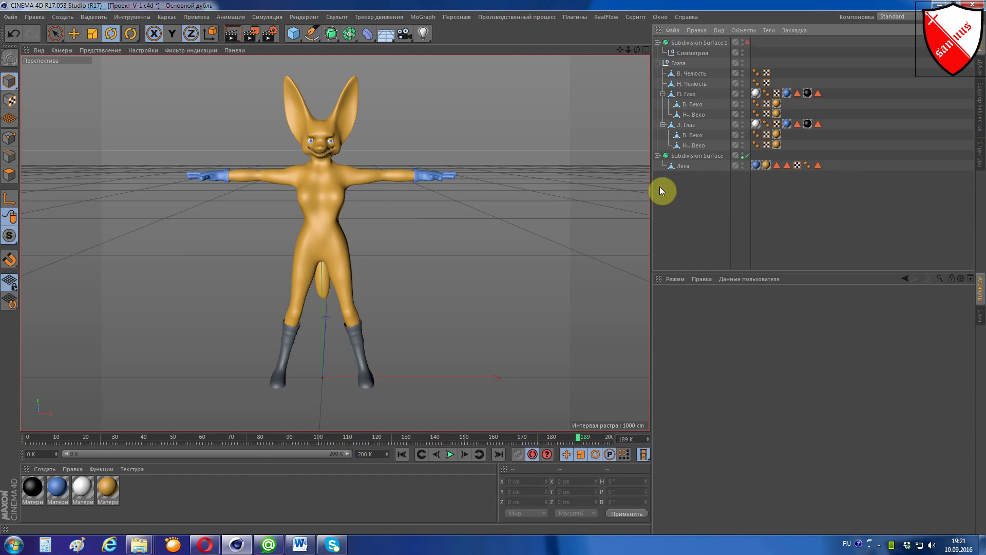
Delete Subdivision Surface.1 and Subdivision Surface, moving the Леса mesh out to the top level.
{"action": "left_click", "coordinate": [694, 43]}
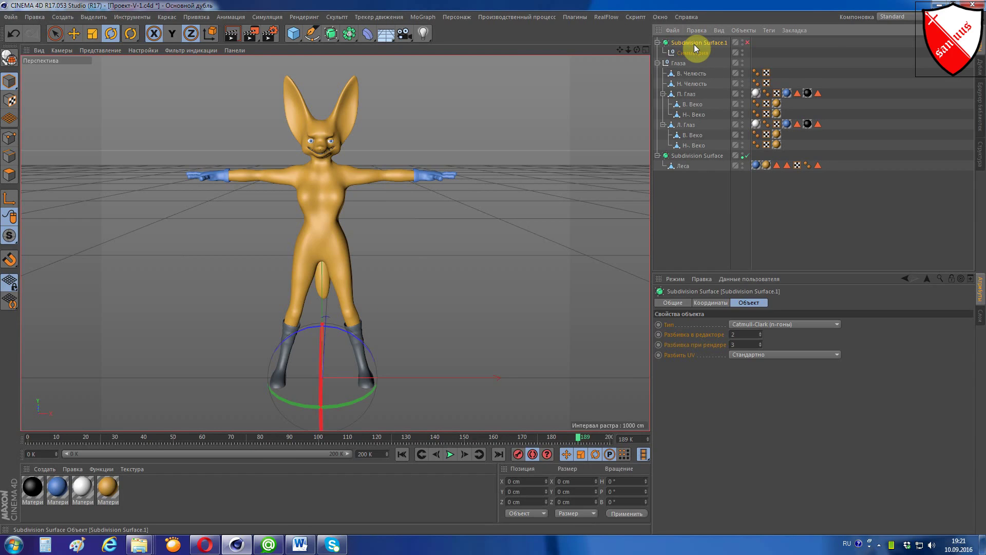
{"action": "key", "text": "Delete"}
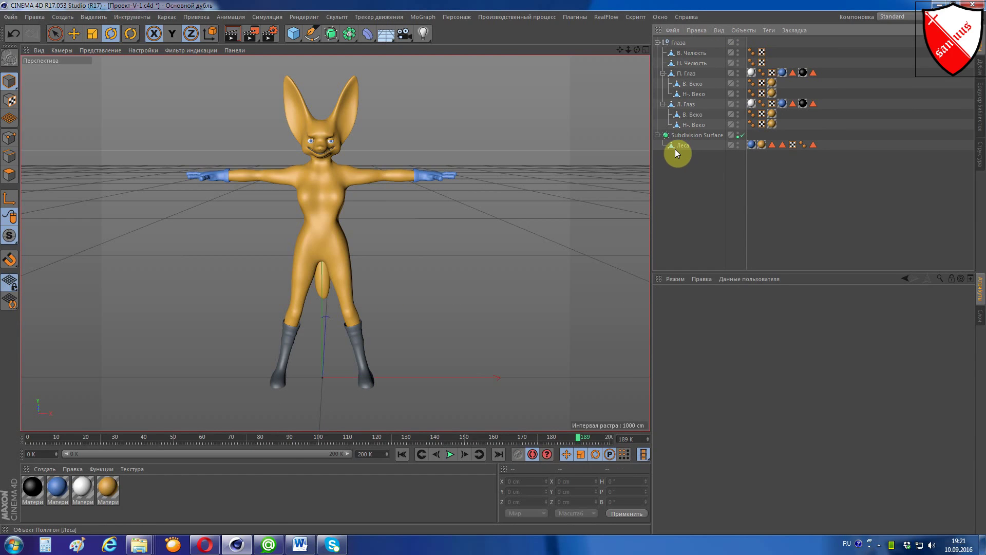
{"action": "left_click_drag", "start_coordinate": [673, 147], "coordinate": [671, 158]}
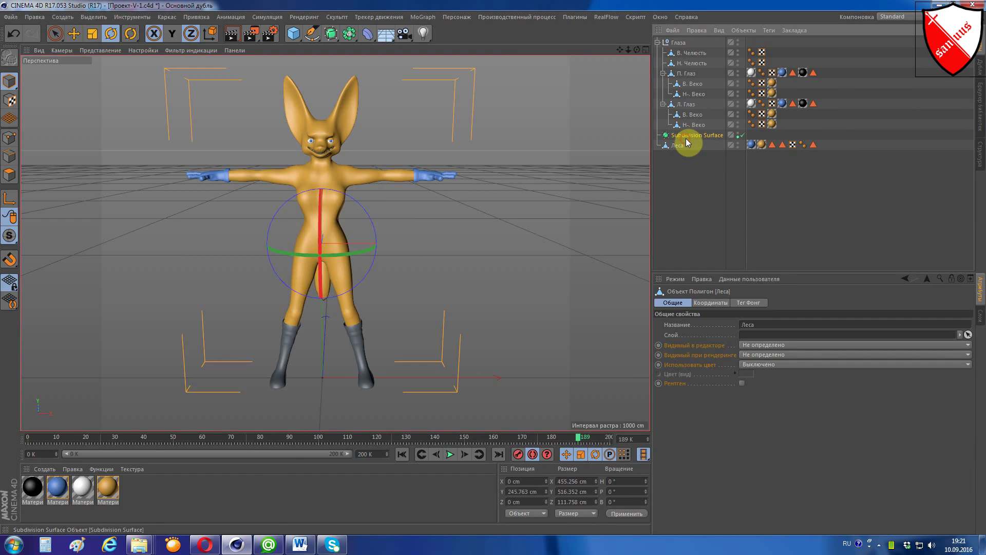
{"action": "left_click", "coordinate": [686, 137]}
{"action": "key", "text": "Delete"}
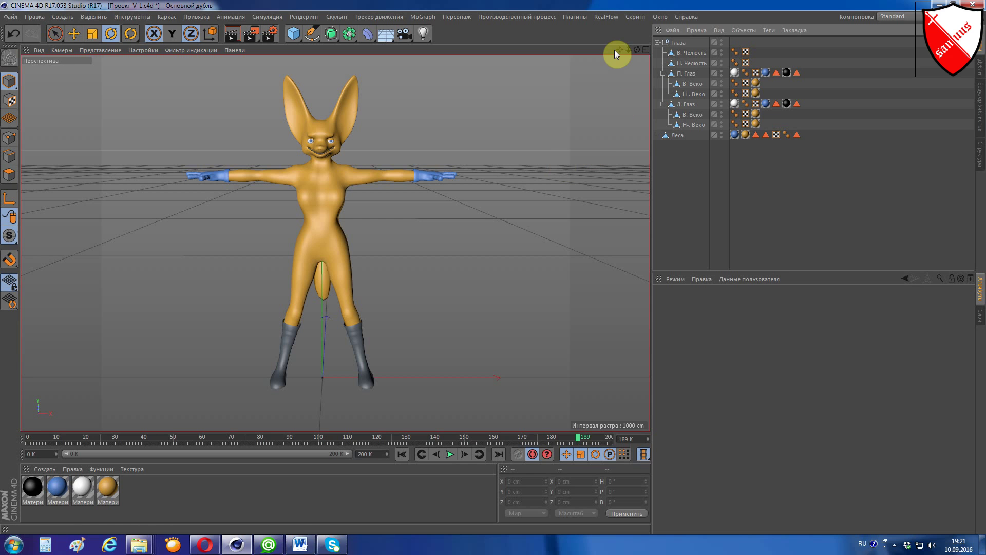
{"action": "left_click_drag", "start_coordinate": [637, 50], "coordinate": [643, 50]}
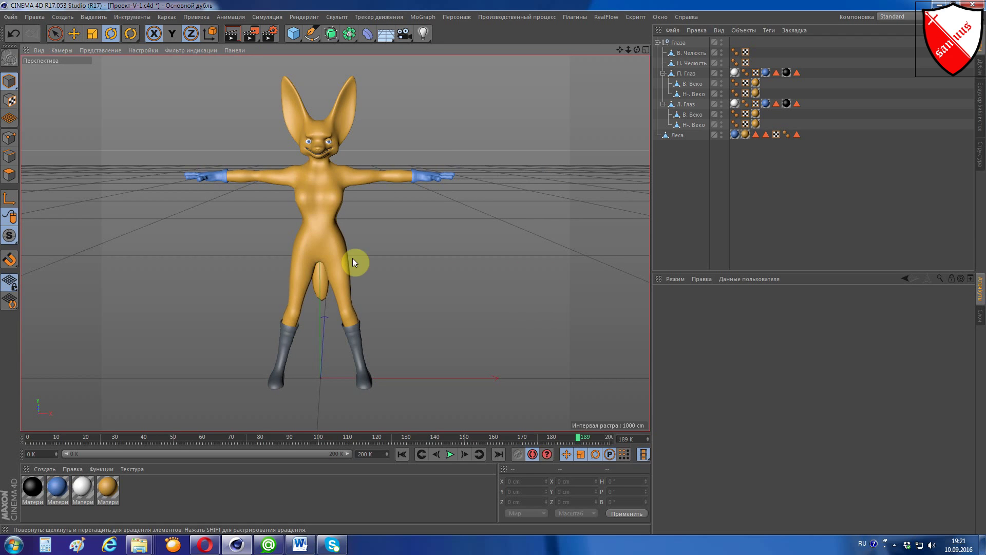
Keep the Scene Settings document scale at Centimeter and switch to the front view with the reference images.
{"action": "left_click", "coordinate": [34, 17]}
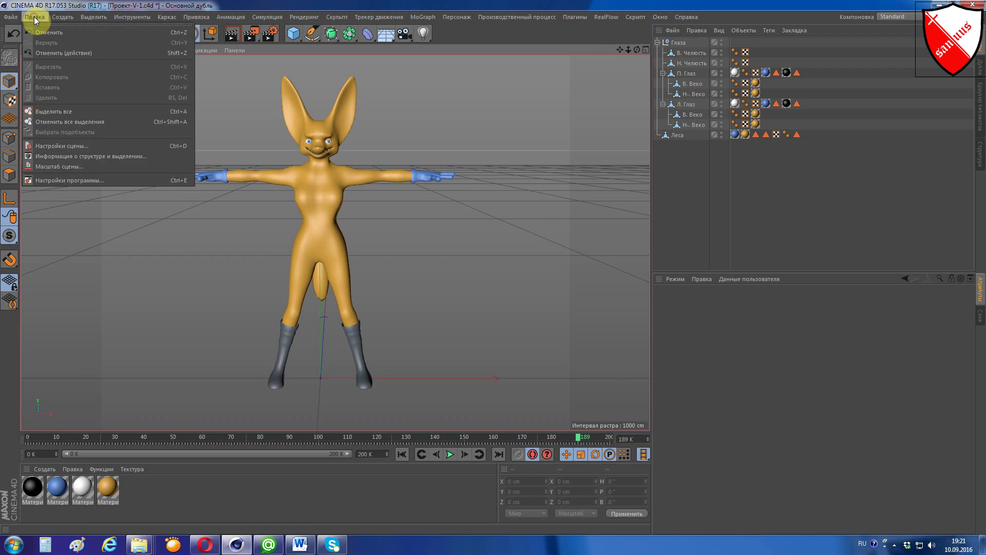
{"action": "left_click", "coordinate": [66, 147]}
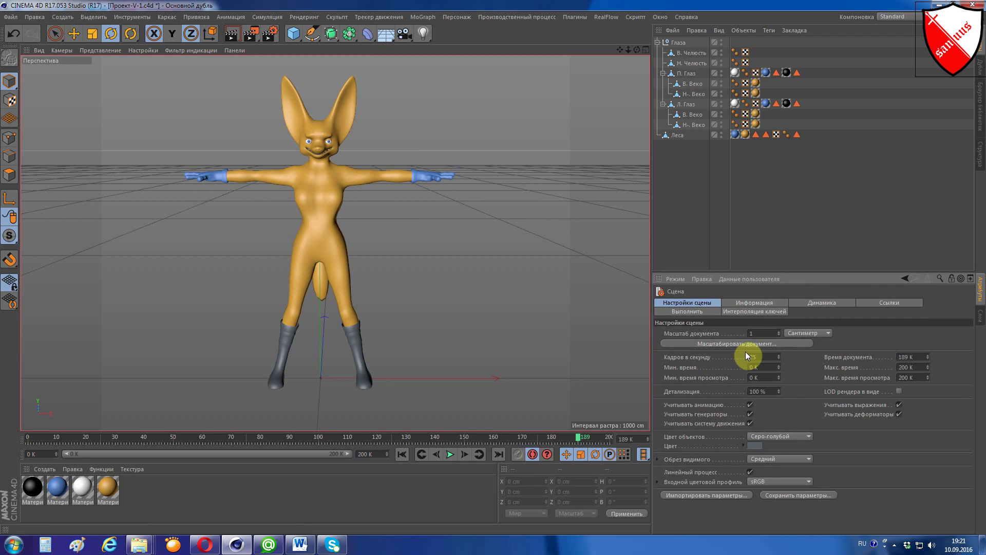
{"action": "left_click", "coordinate": [825, 334]}
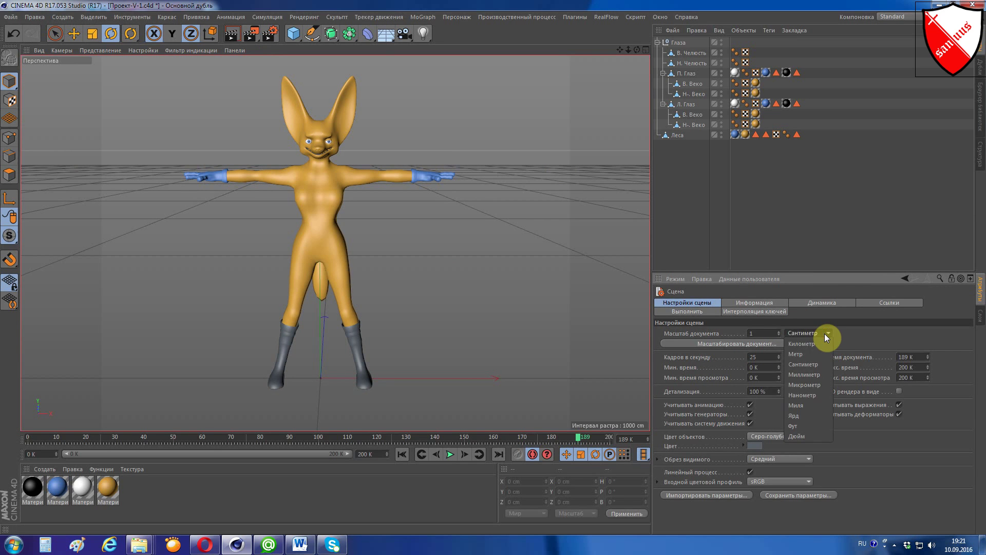
{"action": "left_click", "coordinate": [824, 334]}
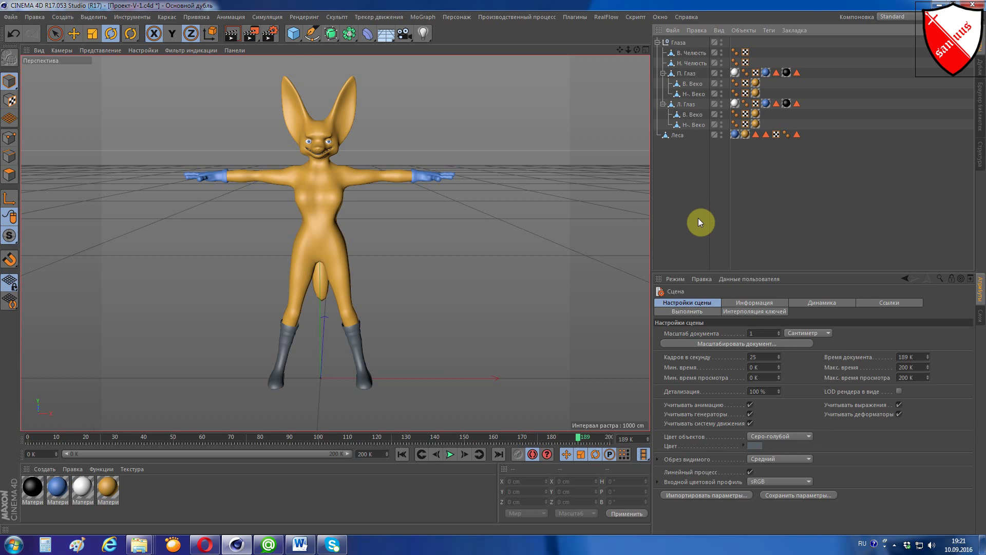
{"action": "key", "text": "F4"}
{"action": "scroll", "coordinate": [528, 214], "scroll_direction": "down", "scroll_amount": 2}
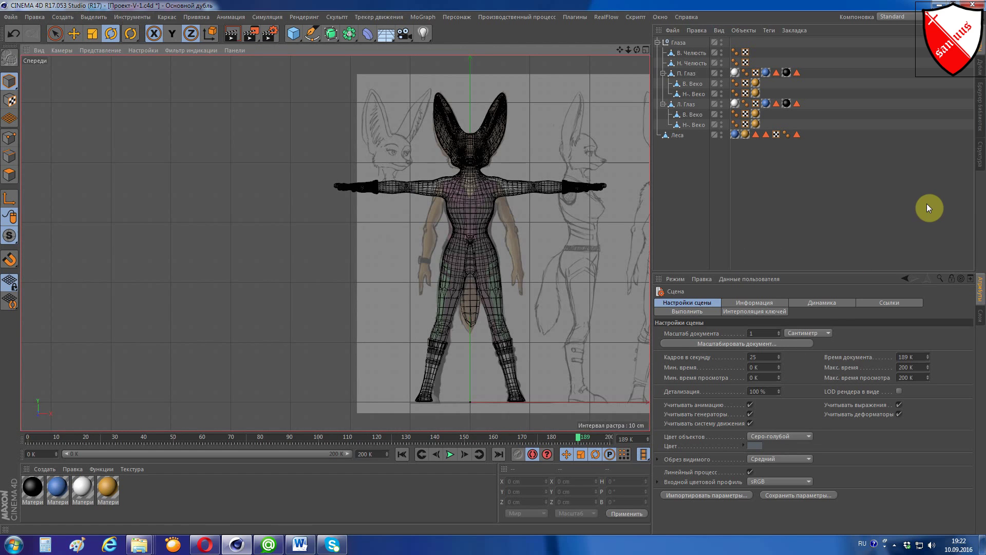
Activate the Measure & Construct tool from the Tools menu, keeping the Standard layout.
{"action": "left_click", "coordinate": [904, 18]}
{"action": "left_click", "coordinate": [904, 16]}
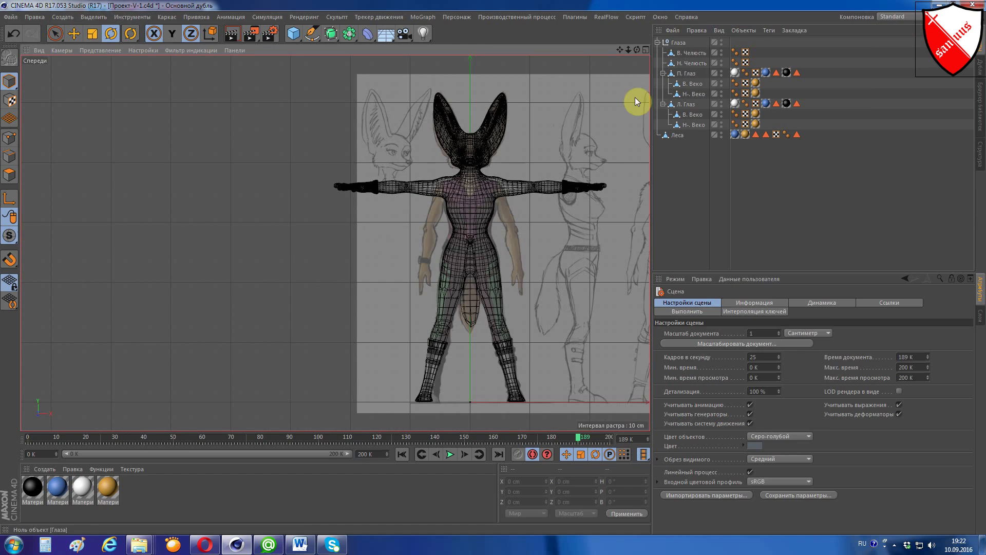
{"action": "left_click", "coordinate": [133, 17]}
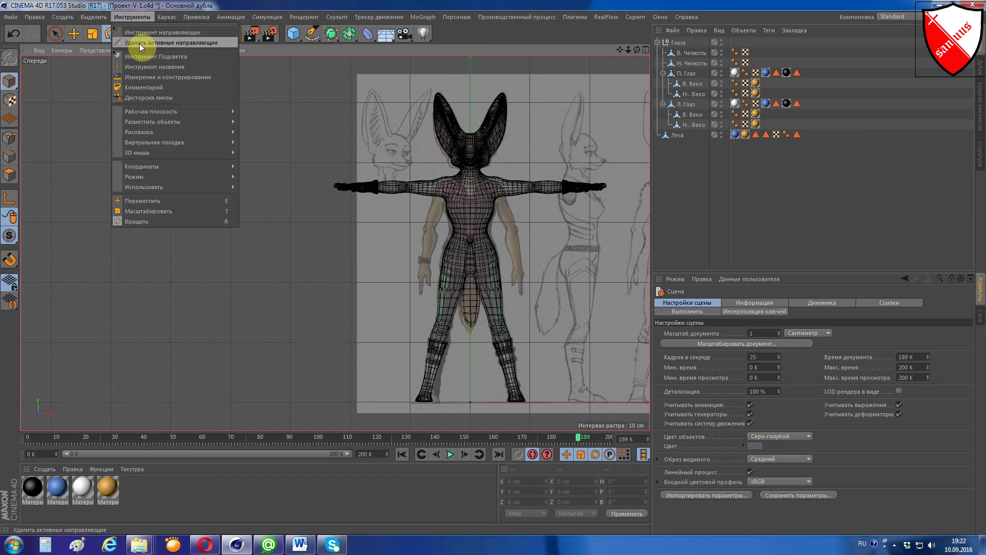
{"action": "left_click", "coordinate": [190, 81]}
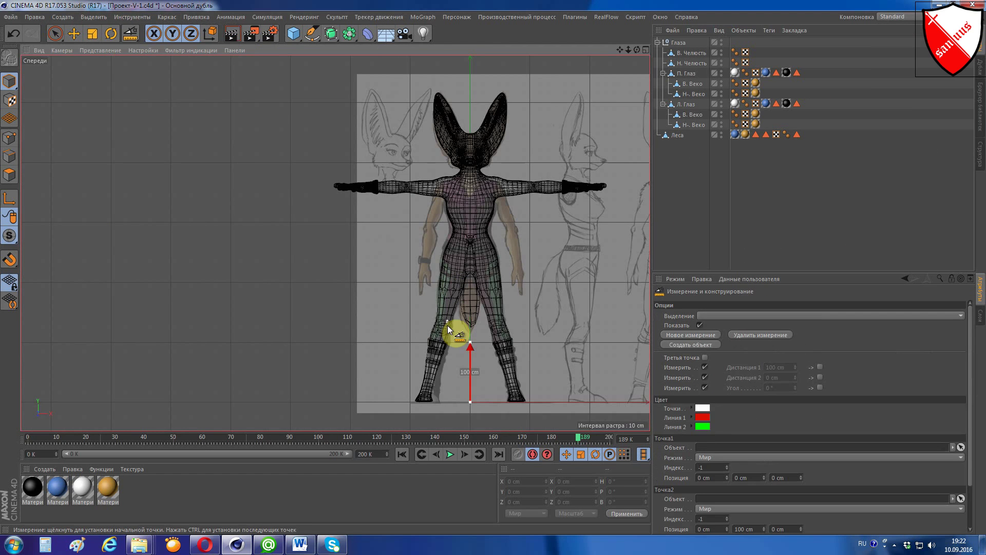
Frame the legs and drag out a vertical floor measurement reading about 171.572 cm.
{"action": "scroll", "coordinate": [476, 362], "scroll_direction": "up", "scroll_amount": 2}
{"action": "scroll", "coordinate": [491, 398], "scroll_direction": "down", "scroll_amount": 1}
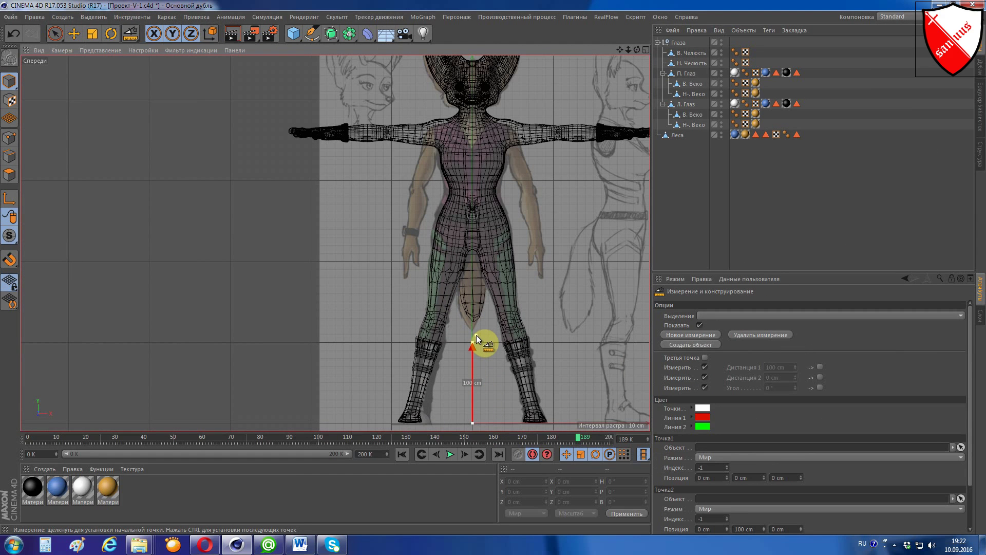
{"action": "scroll", "coordinate": [476, 329], "scroll_direction": "down", "scroll_amount": 1}
{"action": "scroll", "coordinate": [476, 348], "scroll_direction": "up", "scroll_amount": 1}
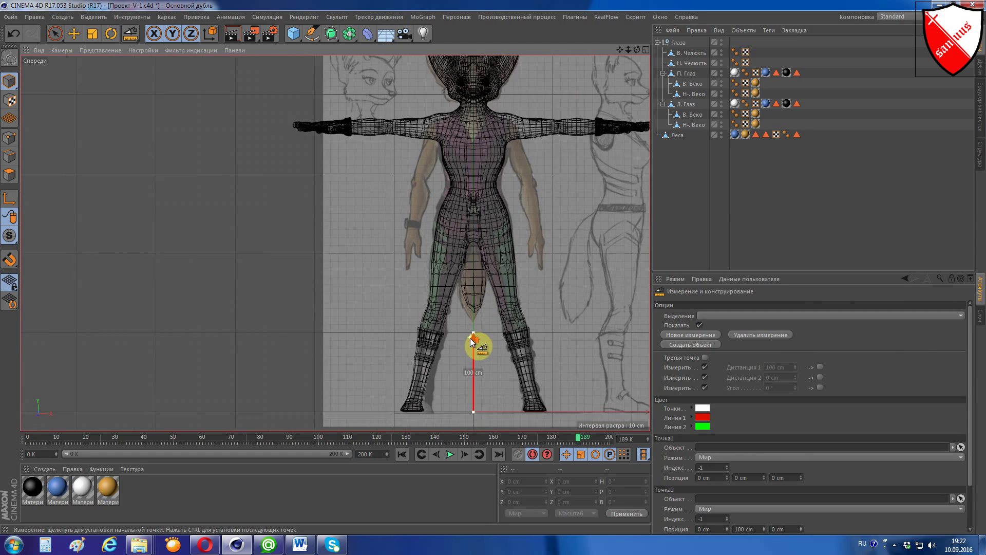
{"action": "scroll", "coordinate": [474, 398], "scroll_direction": "up", "scroll_amount": 1}
{"action": "scroll", "coordinate": [470, 389], "scroll_direction": "up", "scroll_amount": 3}
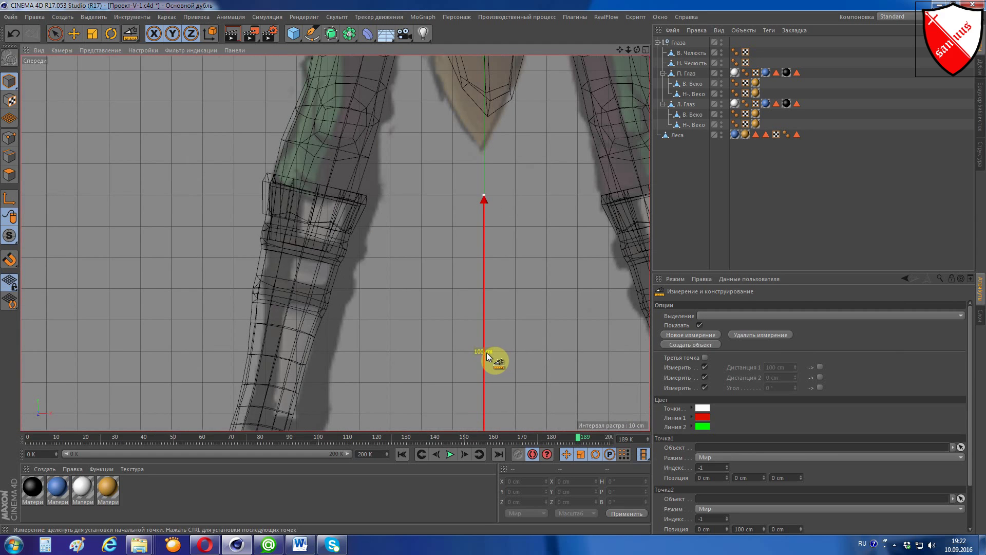
{"action": "scroll", "coordinate": [485, 354], "scroll_direction": "down", "scroll_amount": 3}
{"action": "scroll", "coordinate": [489, 357], "scroll_direction": "down", "scroll_amount": 1}
{"action": "scroll", "coordinate": [493, 308], "scroll_direction": "down", "scroll_amount": 2}
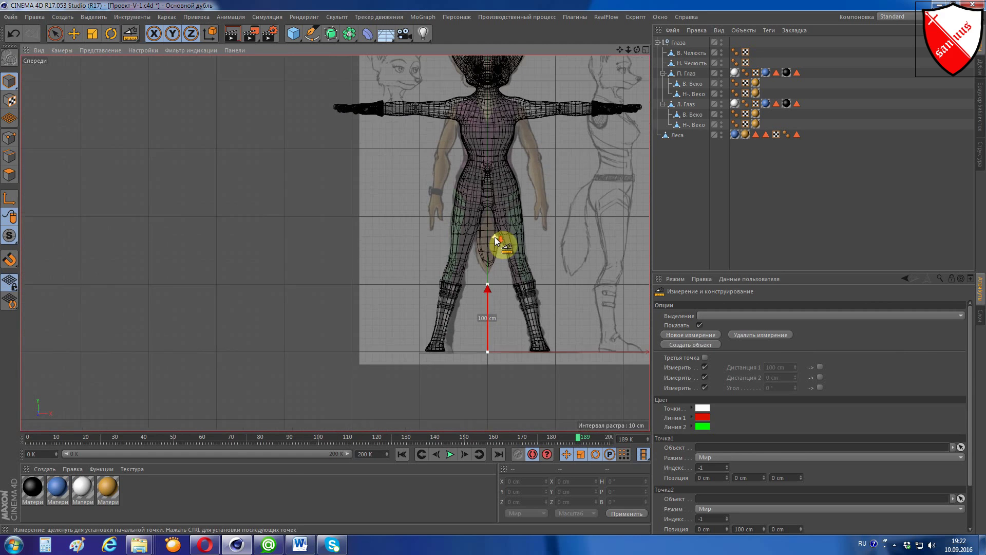
{"action": "left_click_drag", "start_coordinate": [616, 48], "coordinate": [581, 94]}
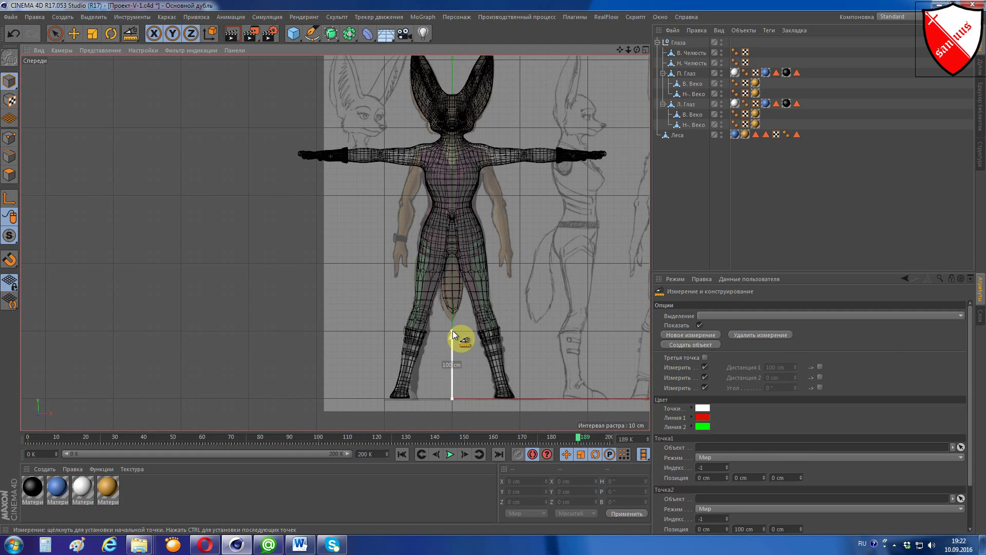
{"action": "left_click_drag", "start_coordinate": [453, 332], "coordinate": [452, 268]}
{"action": "scroll", "coordinate": [451, 300], "scroll_direction": "up", "scroll_amount": 3}
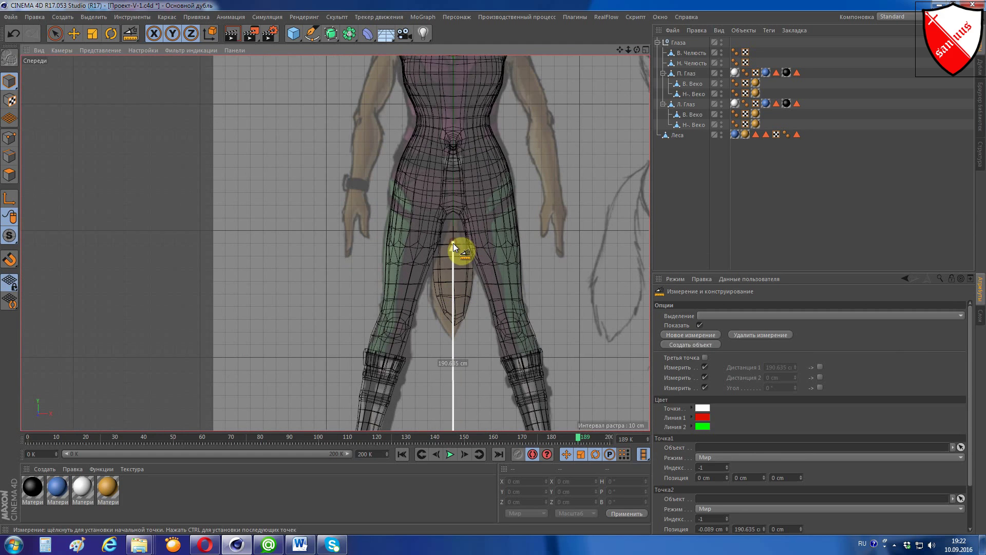
{"action": "left_click_drag", "start_coordinate": [453, 243], "coordinate": [452, 267]}
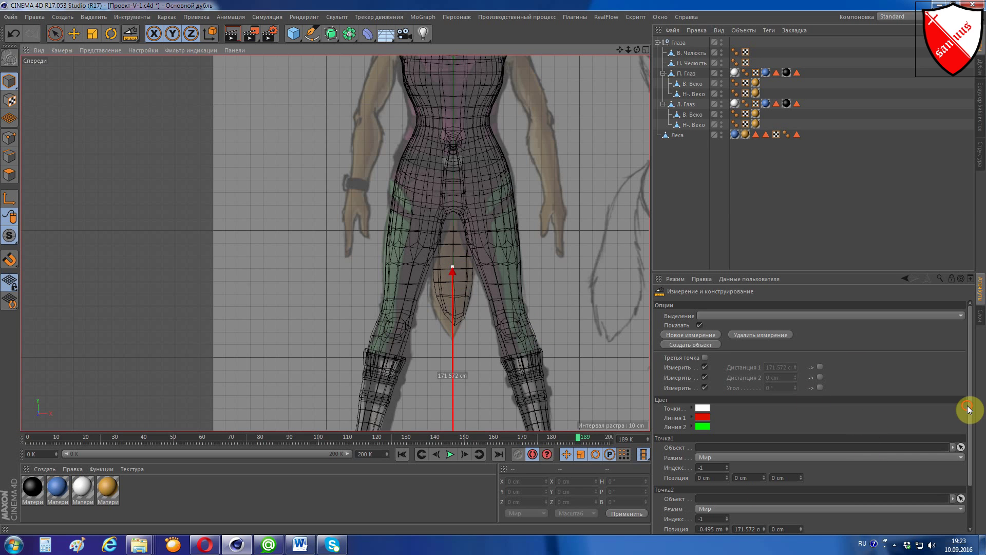
Set the measurement's Point2 Y position to 170 cm so the line reads 170.001 cm.
{"action": "left_click_drag", "start_coordinate": [969, 408], "coordinate": [968, 447]}
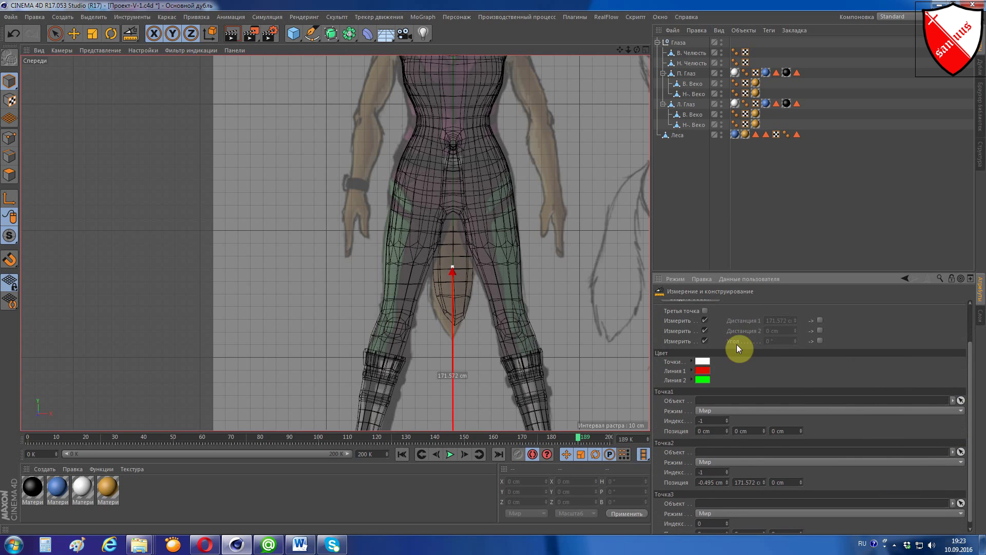
{"action": "left_click_drag", "start_coordinate": [970, 370], "coordinate": [969, 396]}
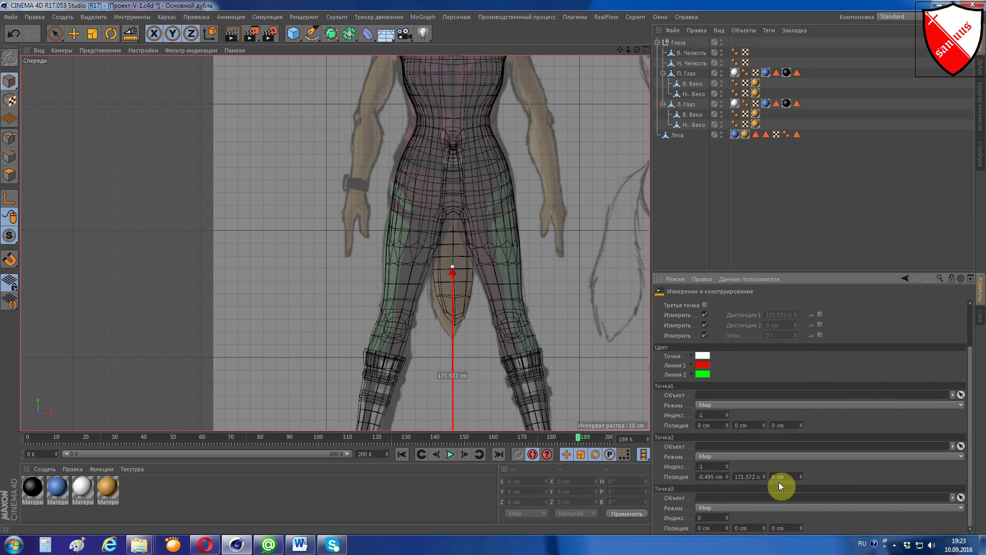
{"action": "left_click", "coordinate": [734, 476]}
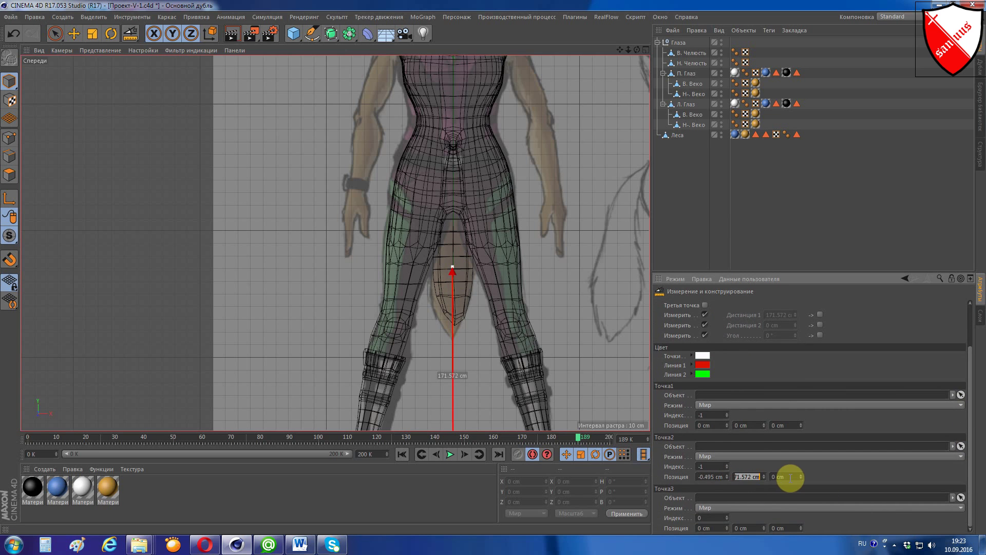
{"action": "type", "text": "17"}
{"action": "type", "text": "0"}
{"action": "key", "text": "Return"}
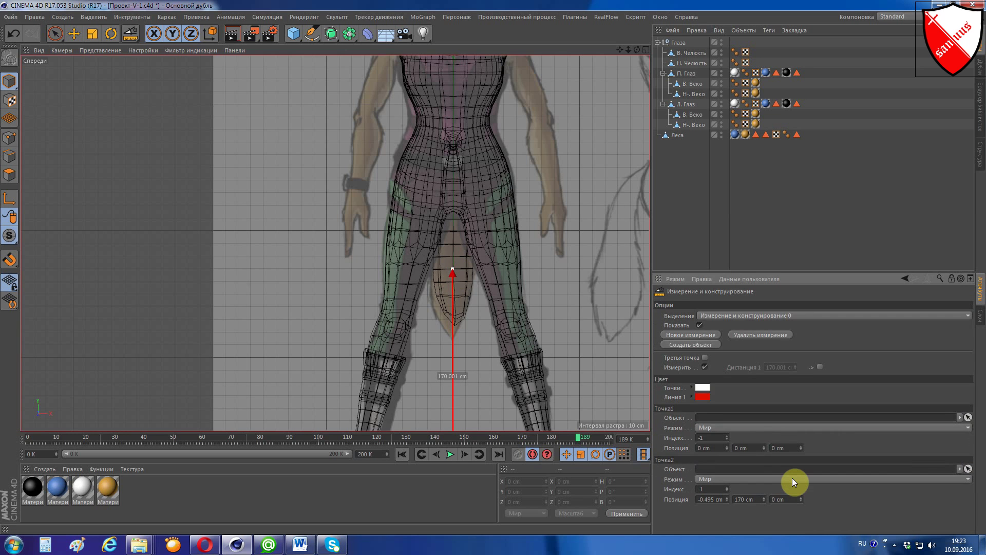
{"action": "scroll", "coordinate": [479, 271], "scroll_direction": "down", "scroll_amount": 1}
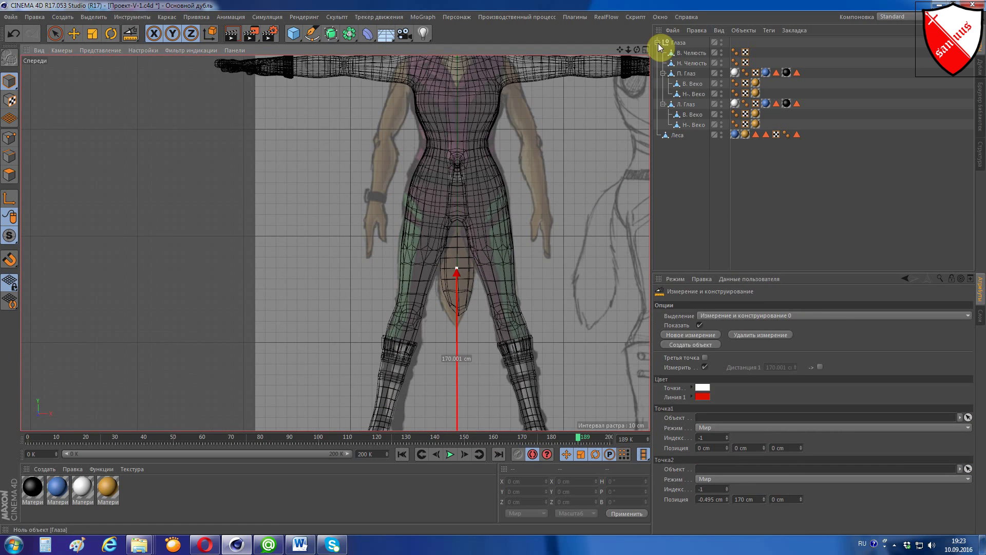
Select all ten fox objects in the Object Manager and group them under a new Null with Alt+G.
{"action": "left_click", "coordinate": [686, 194]}
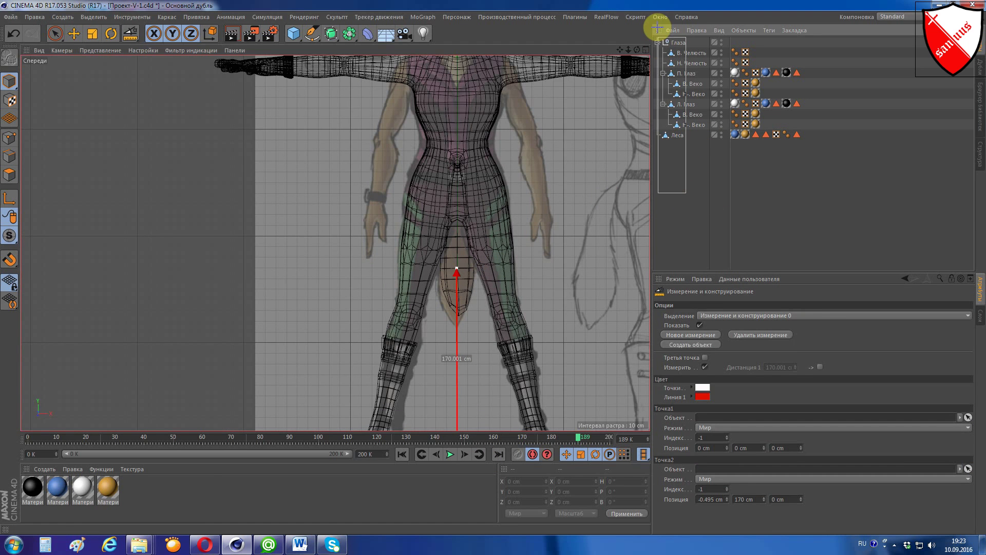
{"action": "left_click_drag", "start_coordinate": [686, 194], "coordinate": [656, 30]}
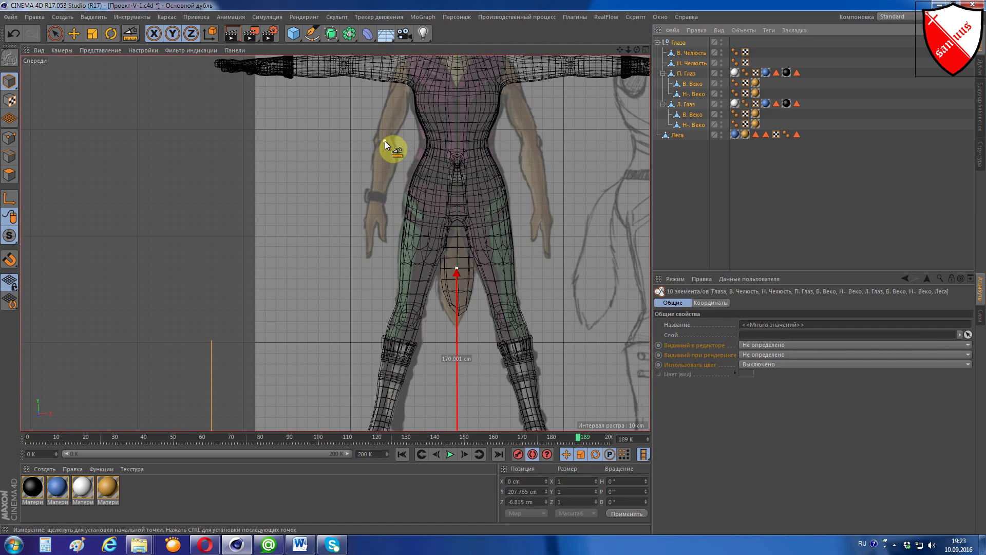
{"action": "key", "text": "alt+g"}
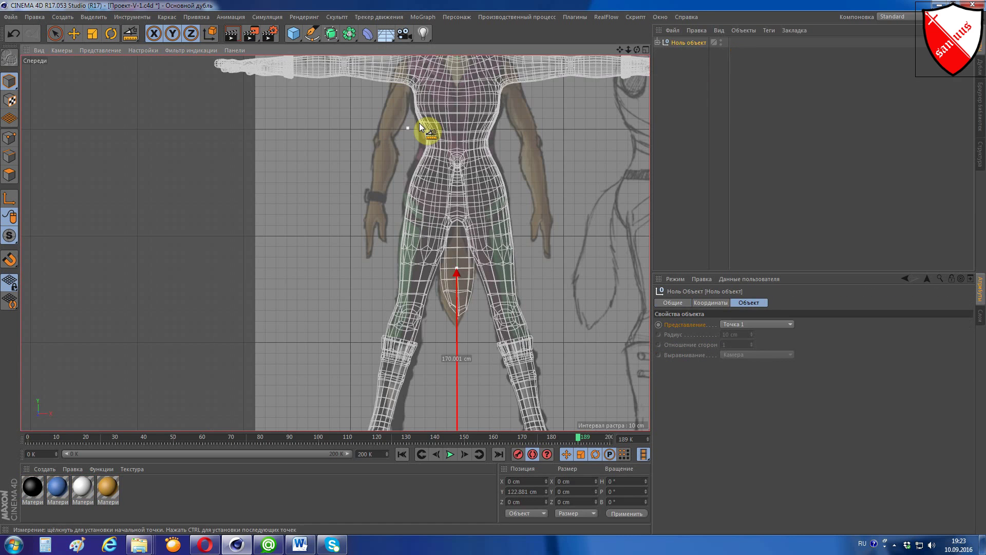
{"action": "scroll", "coordinate": [418, 125], "scroll_direction": "down", "scroll_amount": 3}
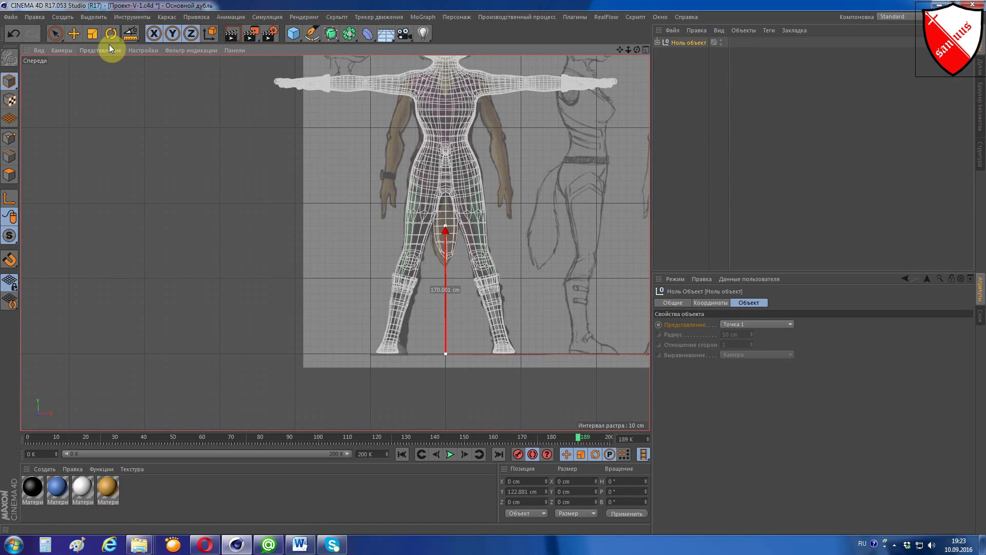
Scale the grouped fox down in the front view and shift it vertically against the reference.
{"action": "left_click", "coordinate": [94, 35]}
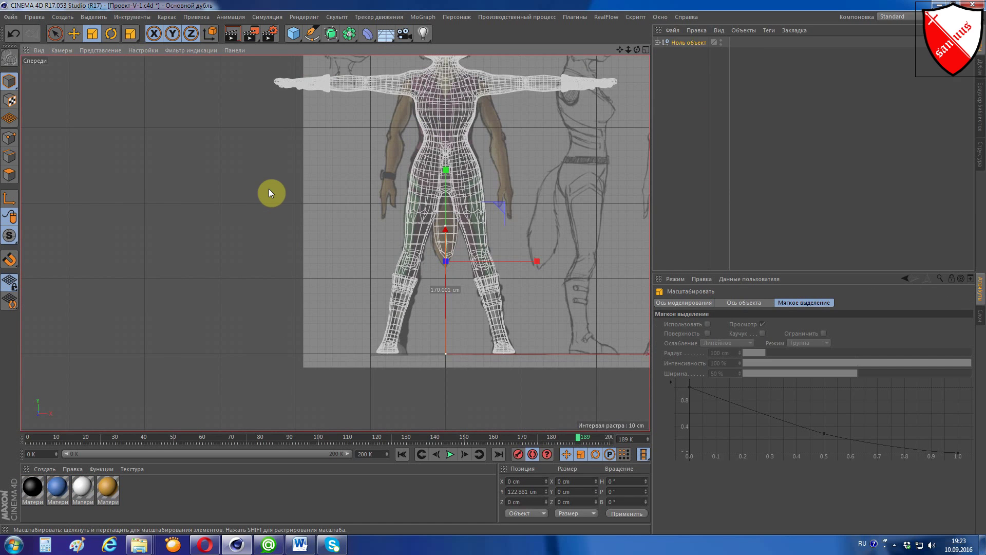
{"action": "mouse_move", "coordinate": [270, 189]}
{"action": "left_mouse_down"}
{"action": "mouse_move", "coordinate": [176, 270]}
{"action": "mouse_move", "coordinate": [135, 291]}
{"action": "left_mouse_up"}
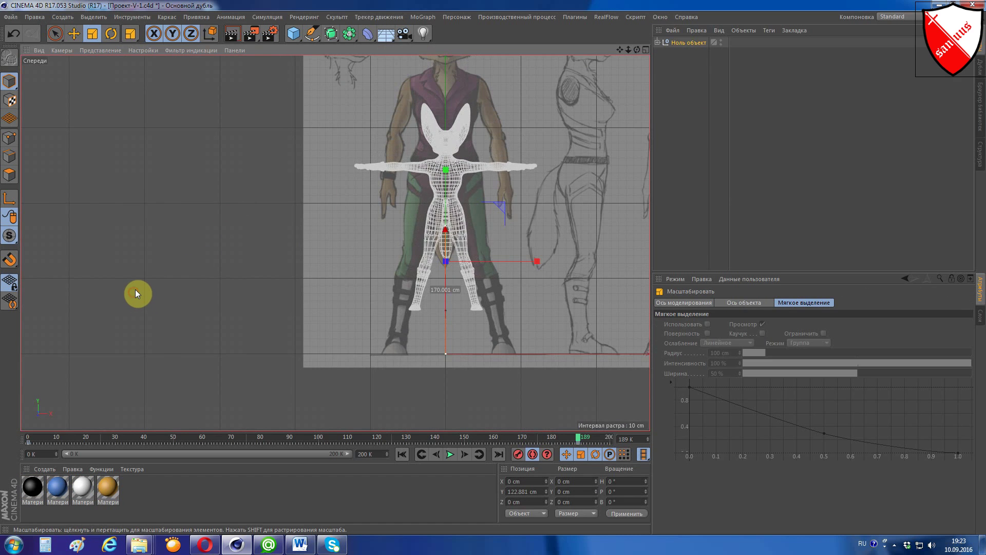
{"action": "key", "text": "e"}
{"action": "scroll", "coordinate": [374, 280], "scroll_direction": "up", "scroll_amount": 2}
{"action": "scroll", "coordinate": [555, 160], "scroll_direction": "up", "scroll_amount": 3}
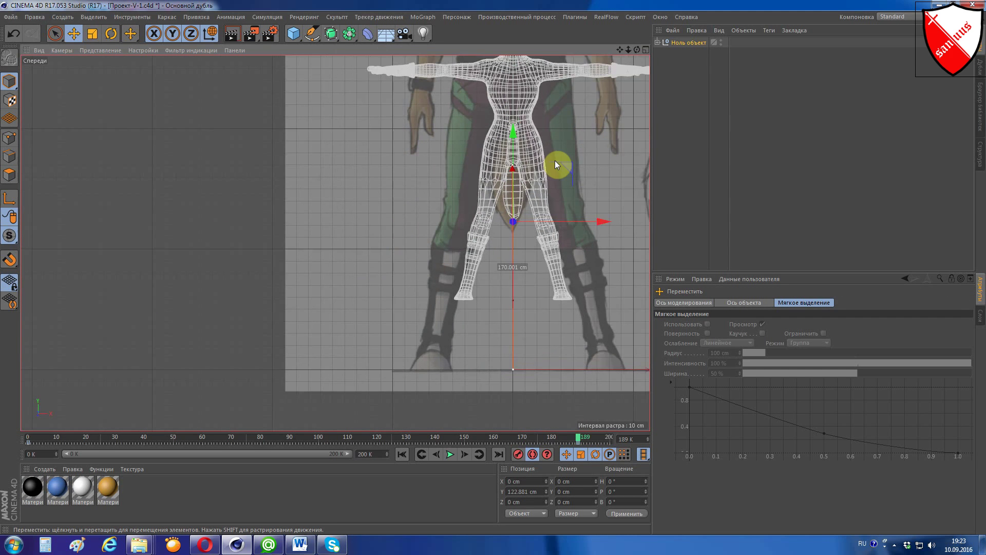
{"action": "left_click_drag", "start_coordinate": [512, 134], "coordinate": [499, 203]}
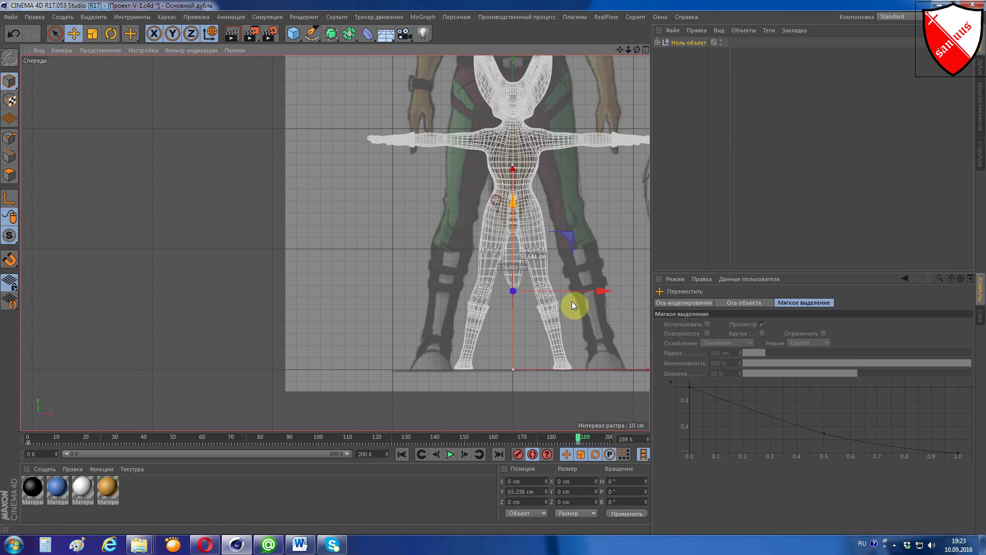
{"action": "scroll", "coordinate": [599, 352], "scroll_direction": "down", "scroll_amount": 5}
{"action": "left_click_drag", "start_coordinate": [622, 57], "coordinate": [592, 330]}
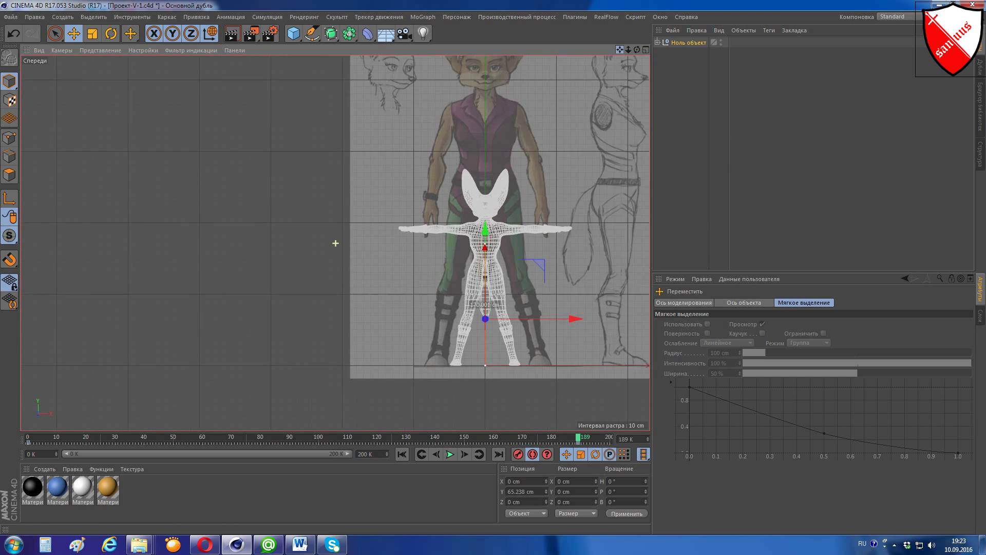
{"action": "scroll", "coordinate": [593, 331], "scroll_direction": "down", "scroll_amount": 2}
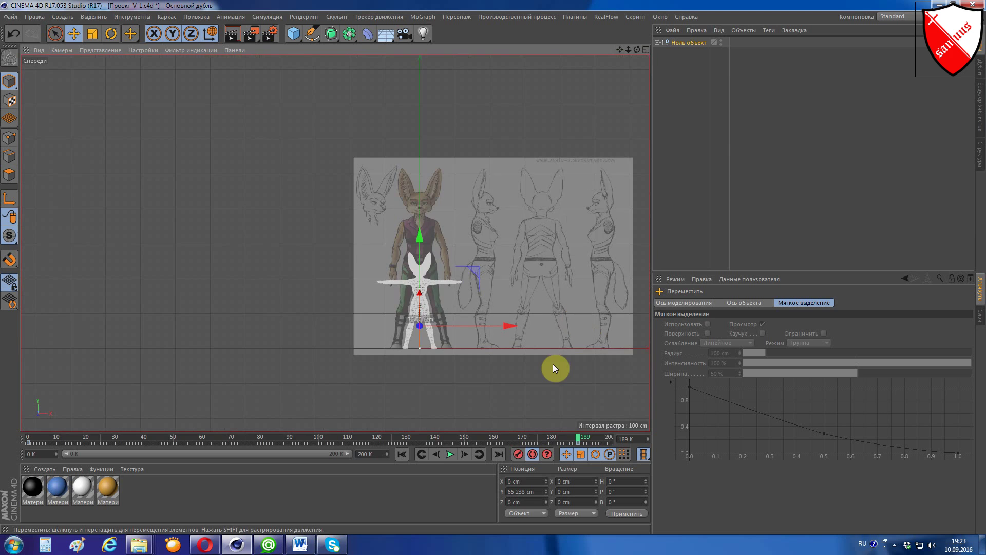
{"action": "scroll", "coordinate": [424, 335], "scroll_direction": "up", "scroll_amount": 10}
{"action": "scroll", "coordinate": [414, 353], "scroll_direction": "up", "scroll_amount": 3}
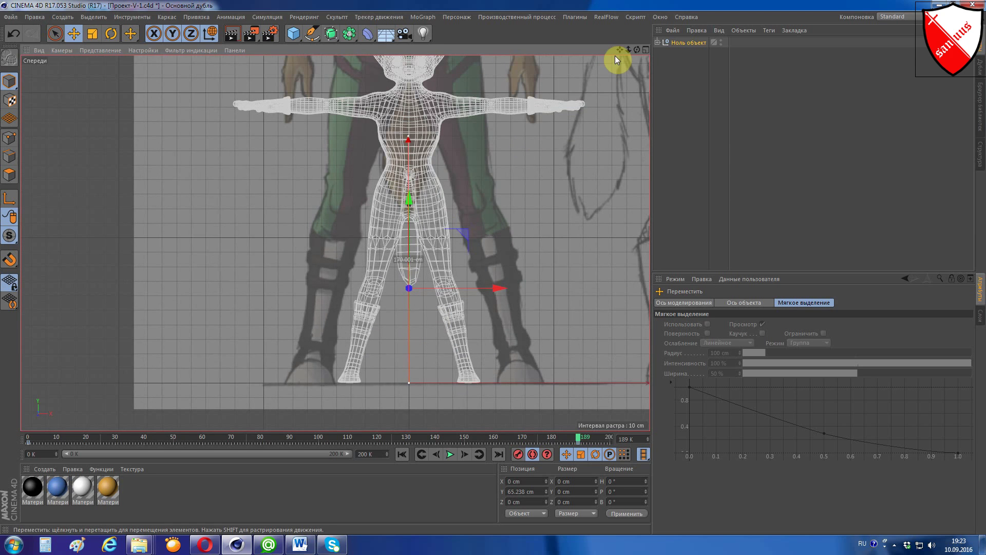
{"action": "left_click_drag", "start_coordinate": [617, 51], "coordinate": [235, 244]}
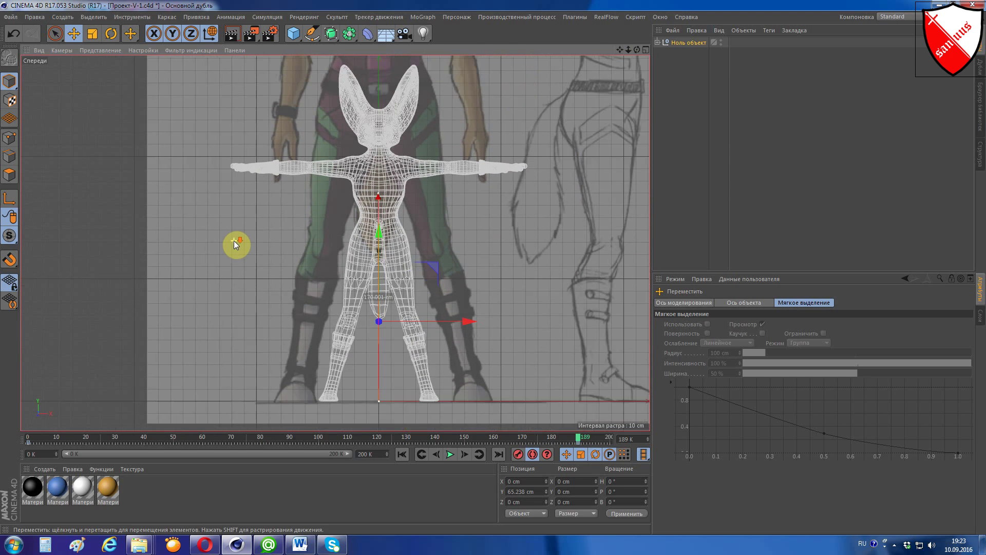
Shrink the model to about 73.6% and further, lowering it about 10 cm then 4 cm.
{"action": "key", "text": "t"}
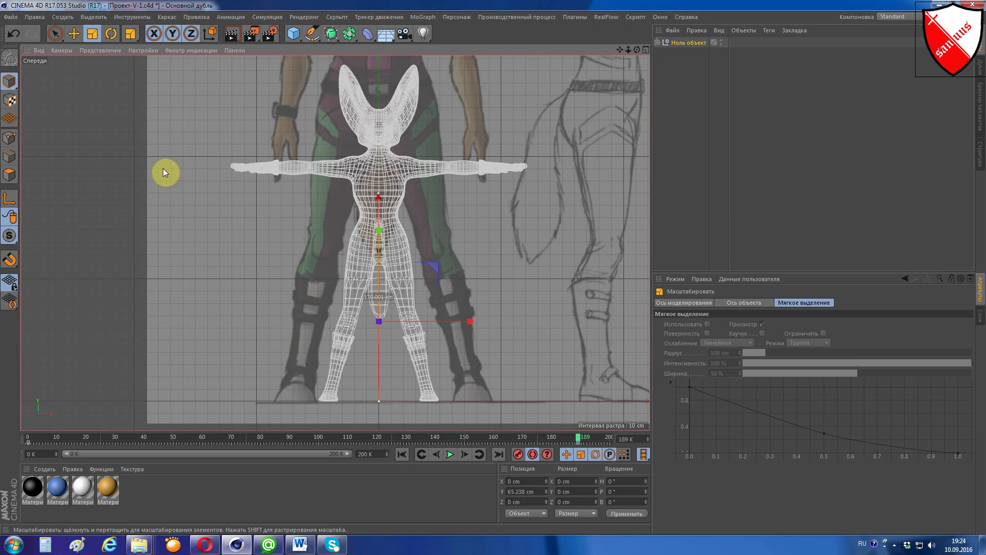
{"action": "left_click_drag", "start_coordinate": [89, 205], "coordinate": [87, 208]}
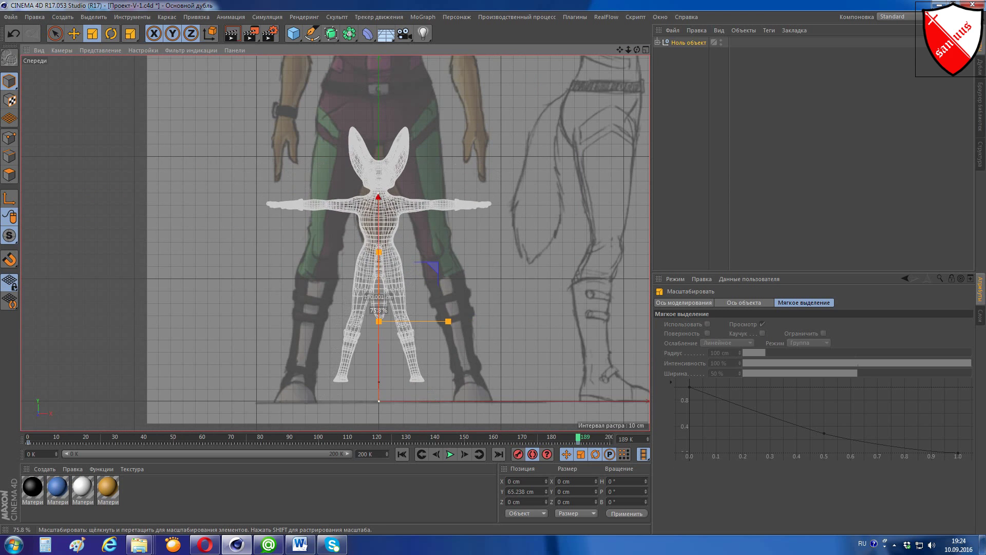
{"action": "key", "text": "e"}
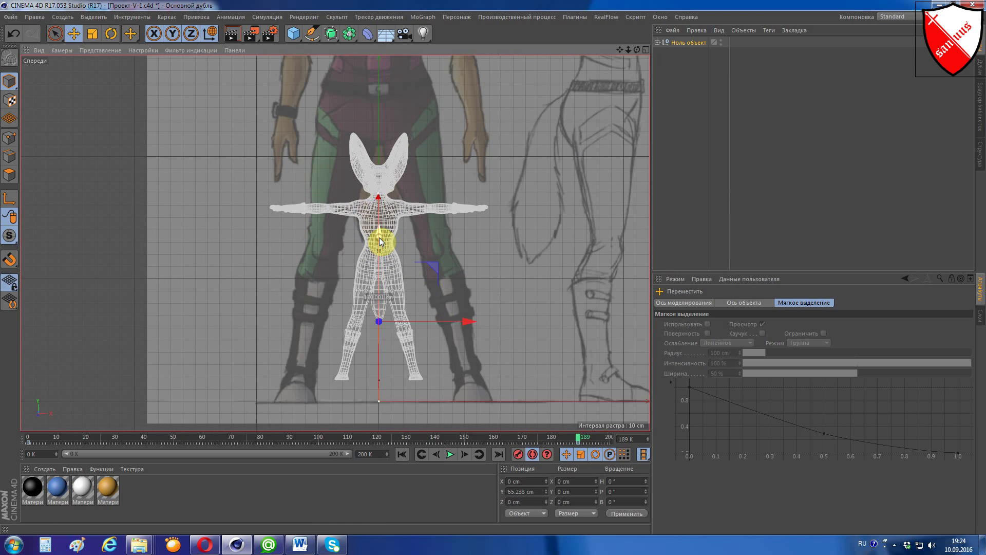
{"action": "left_click_drag", "start_coordinate": [379, 237], "coordinate": [372, 256]}
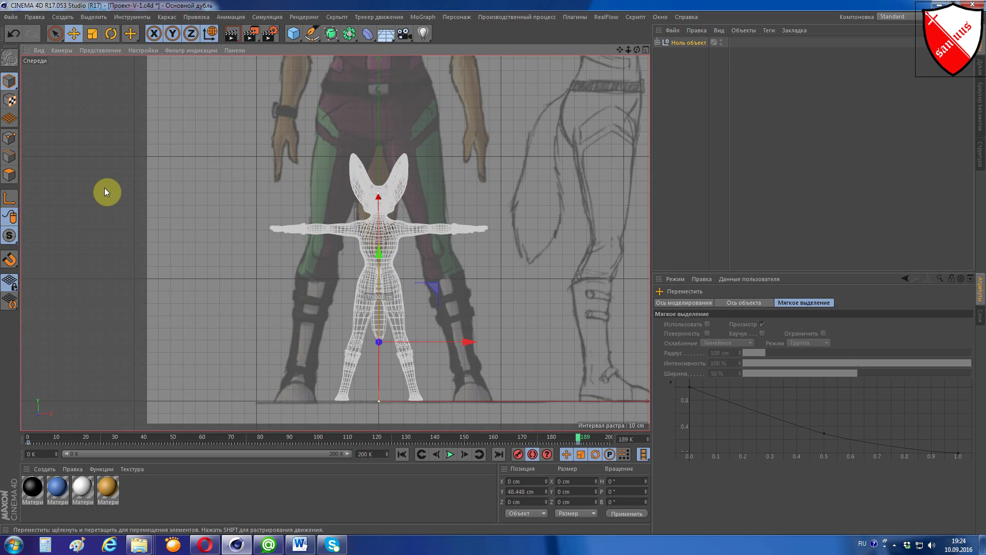
{"action": "key", "text": "t"}
{"action": "left_click_drag", "start_coordinate": [106, 187], "coordinate": [88, 206]}
{"action": "key", "text": "e"}
{"action": "scroll", "coordinate": [377, 278], "scroll_direction": "up", "scroll_amount": 2}
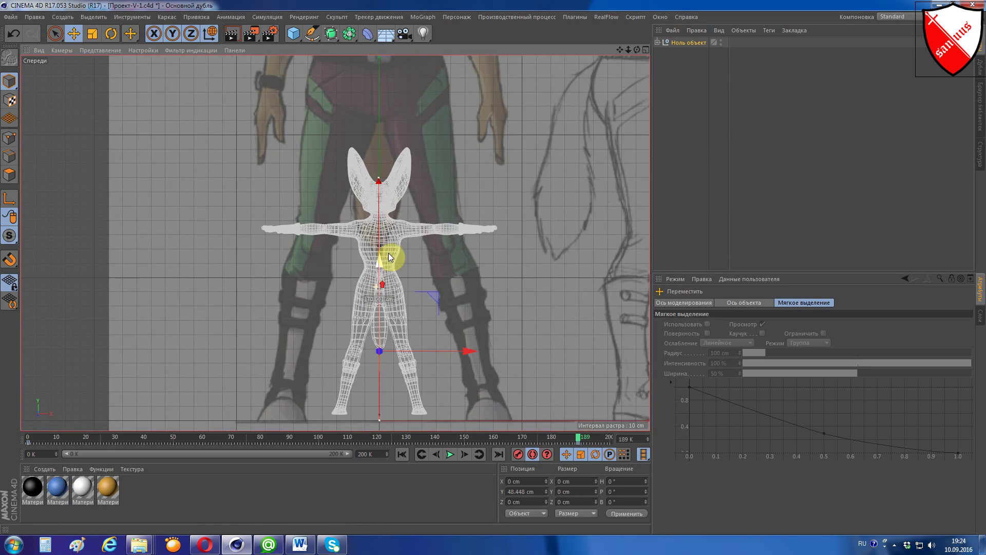
{"action": "left_click_drag", "start_coordinate": [380, 260], "coordinate": [378, 267]}
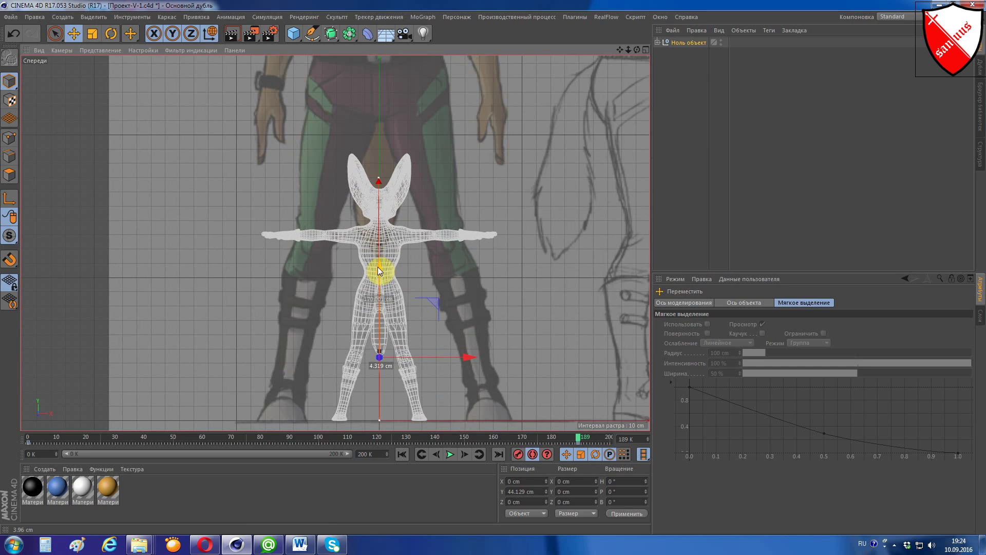
{"action": "scroll", "coordinate": [399, 228], "scroll_direction": "up", "scroll_amount": 5}
{"action": "scroll", "coordinate": [399, 228], "scroll_direction": "up", "scroll_amount": 4}
{"action": "scroll", "coordinate": [399, 228], "scroll_direction": "down", "scroll_amount": 3}
{"action": "scroll", "coordinate": [390, 247], "scroll_direction": "down", "scroll_amount": 3}
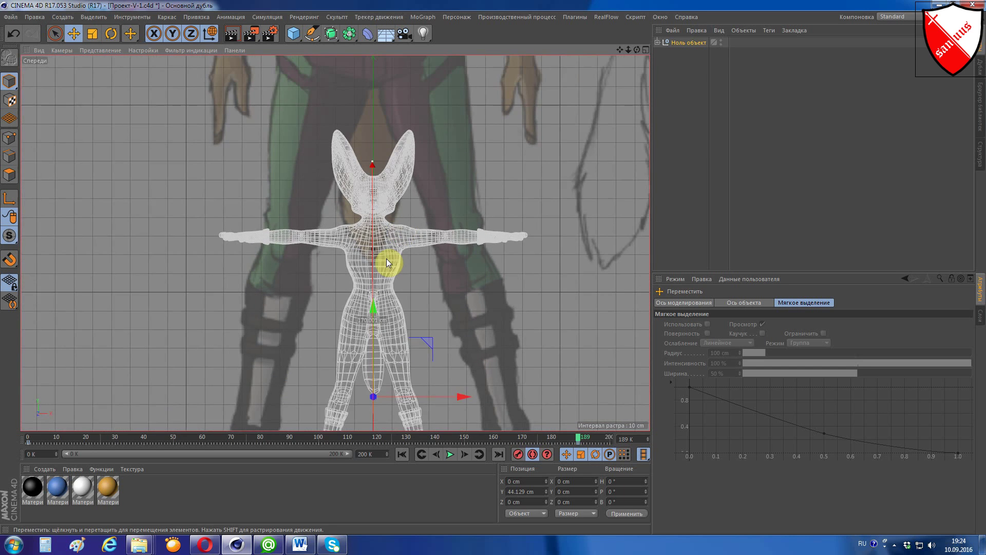
{"action": "scroll", "coordinate": [383, 260], "scroll_direction": "down", "scroll_amount": 2}
Enlarge the model slightly and raise it onto the ground line, checking the feet and torso.
{"action": "key", "text": "t"}
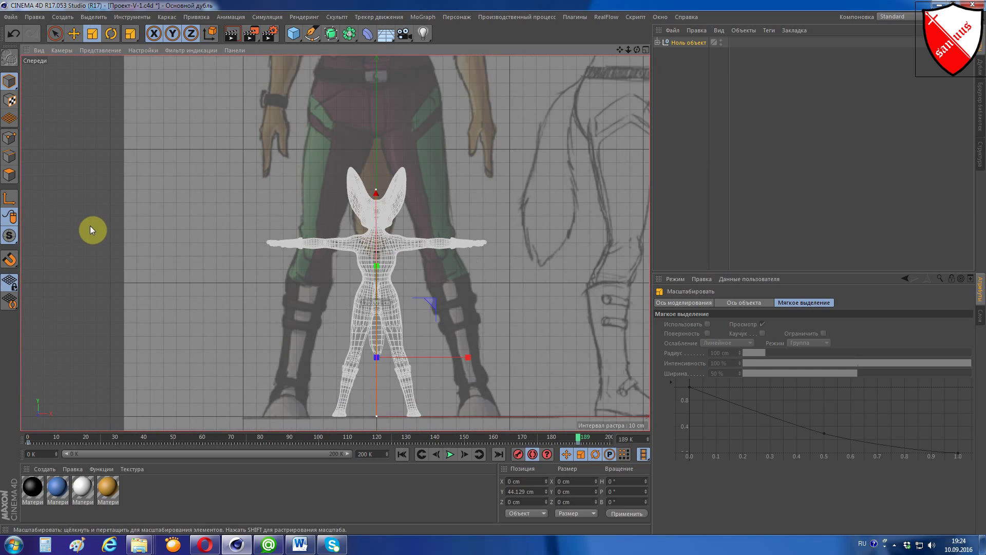
{"action": "left_click_drag", "start_coordinate": [98, 224], "coordinate": [230, 203]}
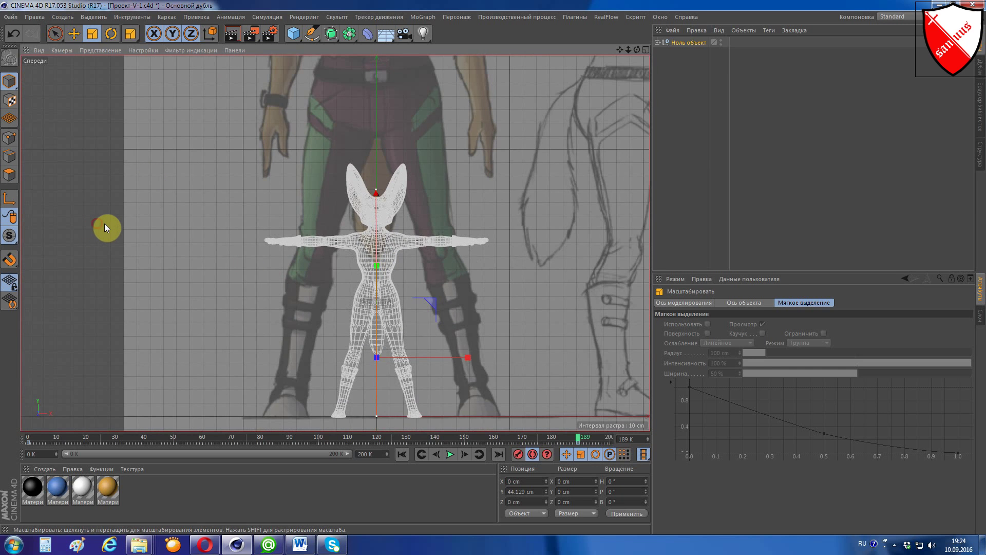
{"action": "scroll", "coordinate": [247, 213], "scroll_direction": "up", "scroll_amount": 1}
{"action": "key", "text": "e"}
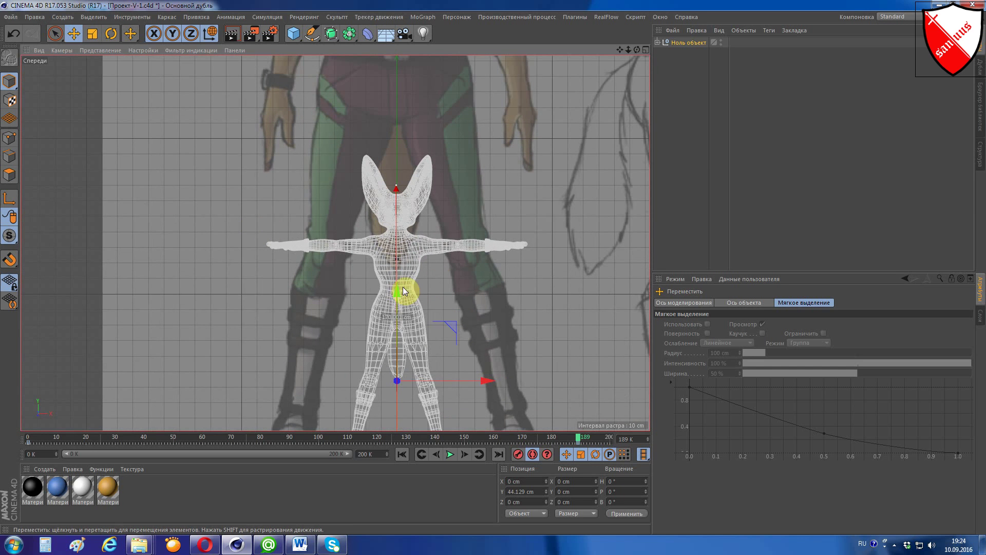
{"action": "left_click_drag", "start_coordinate": [403, 288], "coordinate": [400, 285]}
{"action": "scroll", "coordinate": [411, 334], "scroll_direction": "down", "scroll_amount": 2}
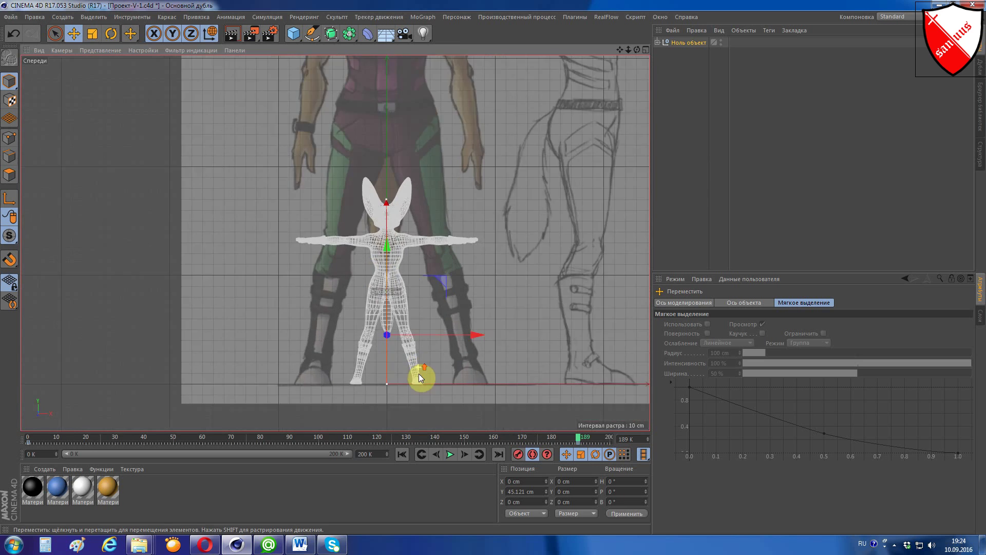
{"action": "scroll", "coordinate": [418, 374], "scroll_direction": "up", "scroll_amount": 2}
{"action": "scroll", "coordinate": [424, 371], "scroll_direction": "up", "scroll_amount": 2}
{"action": "left_click_drag", "start_coordinate": [620, 50], "coordinate": [623, 44]}
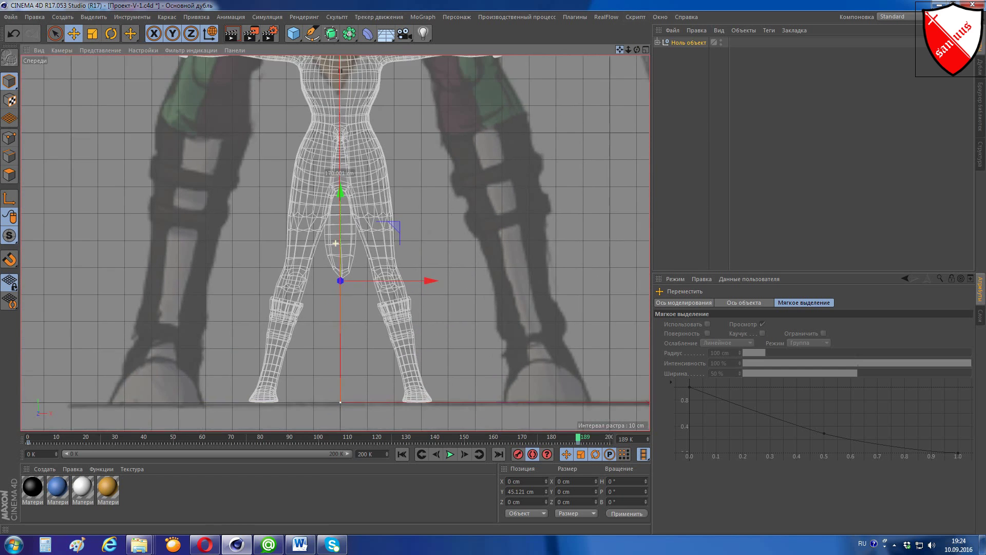
{"action": "scroll", "coordinate": [399, 286], "scroll_direction": "up", "scroll_amount": 2}
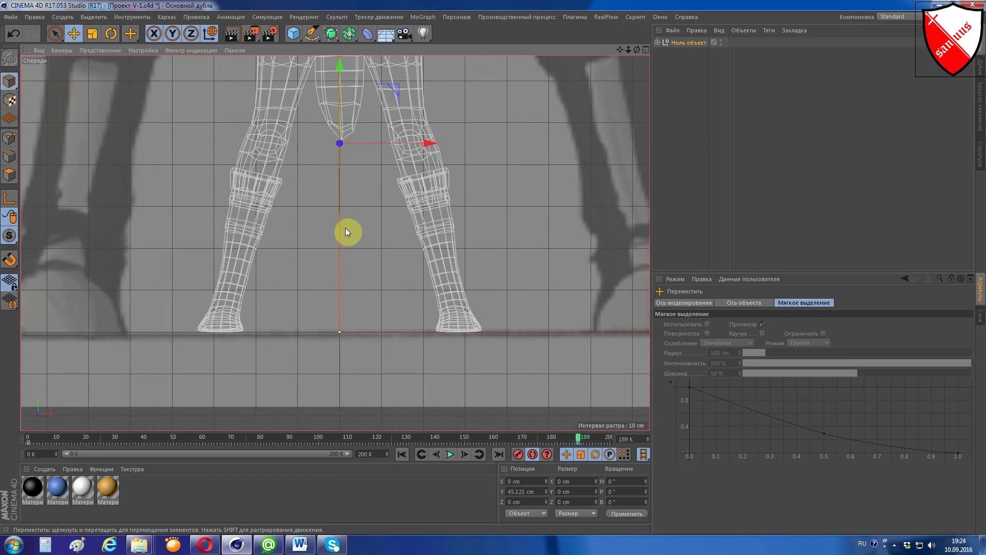
{"action": "scroll", "coordinate": [372, 118], "scroll_direction": "down", "scroll_amount": 2}
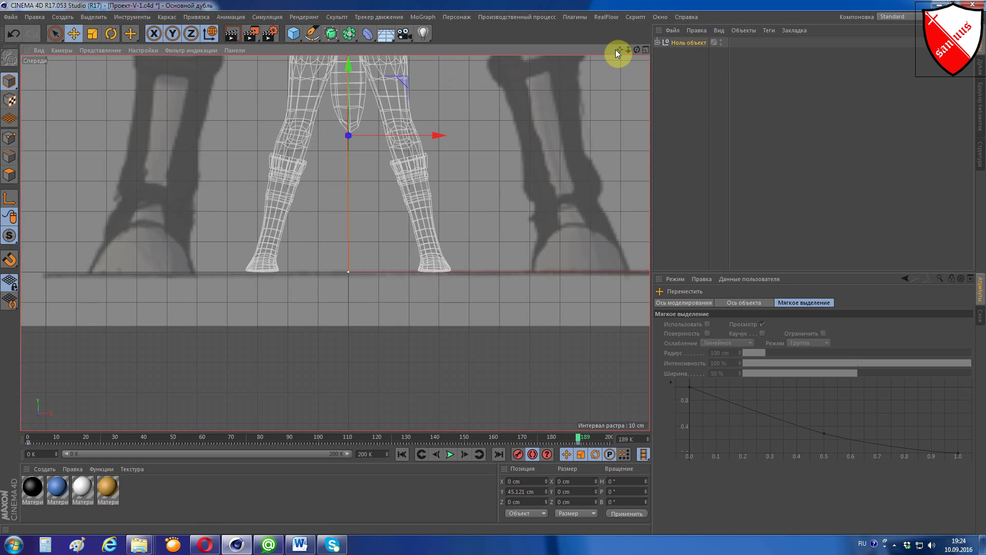
{"action": "left_click_drag", "start_coordinate": [620, 50], "coordinate": [619, 277]}
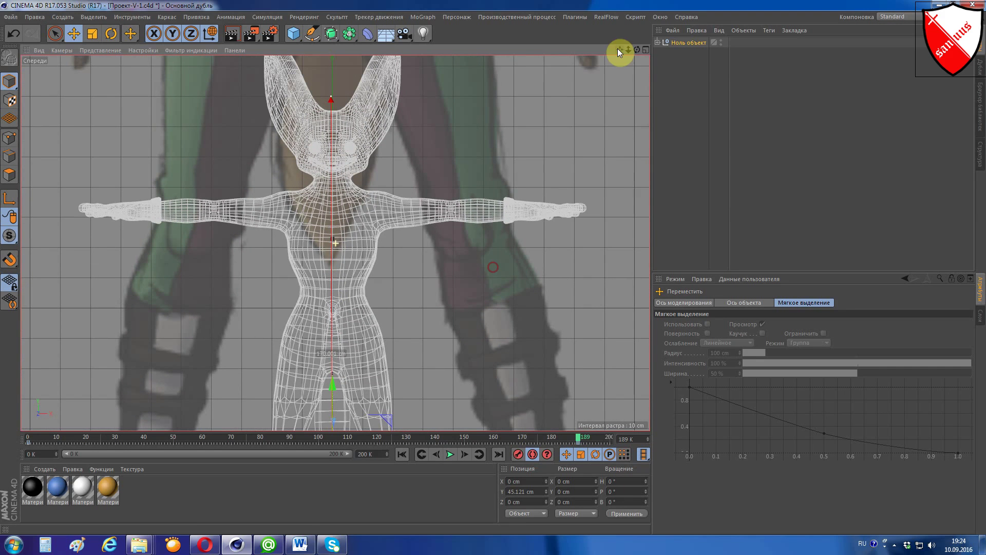
Enlarge the model once more and raise the Null to Y 45.68 cm, then return to perspective.
{"action": "key", "text": "t"}
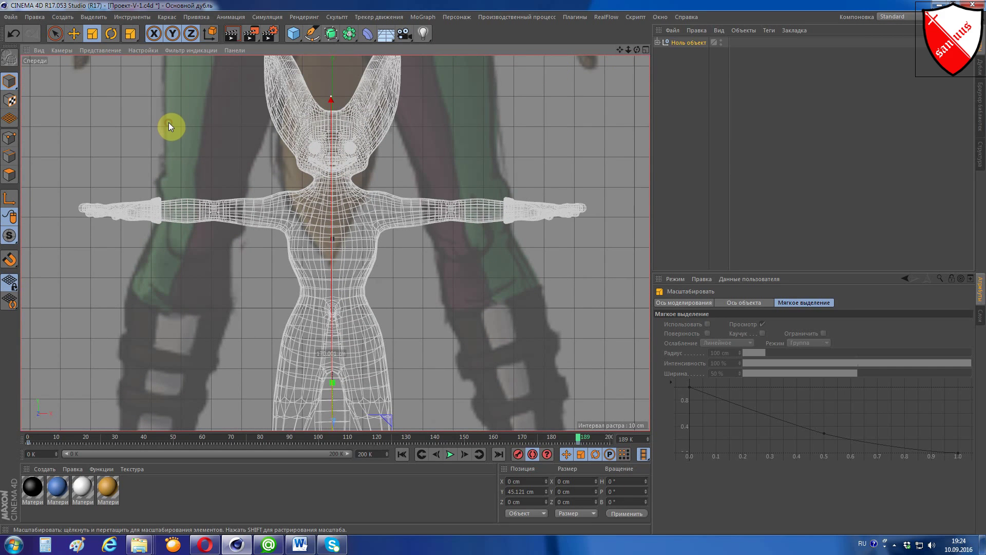
{"action": "scroll", "coordinate": [173, 121], "scroll_direction": "down", "scroll_amount": 3}
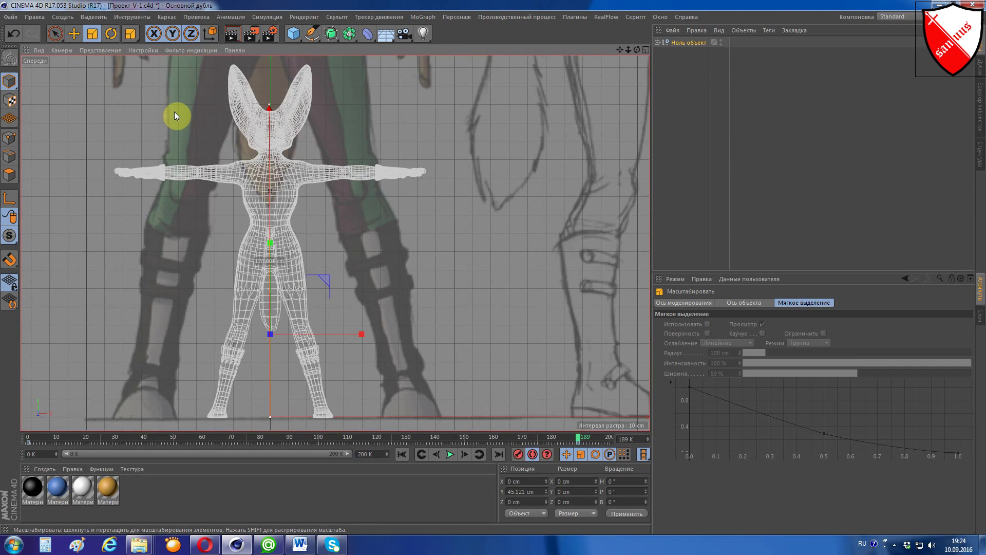
{"action": "left_click_drag", "start_coordinate": [167, 103], "coordinate": [169, 103]}
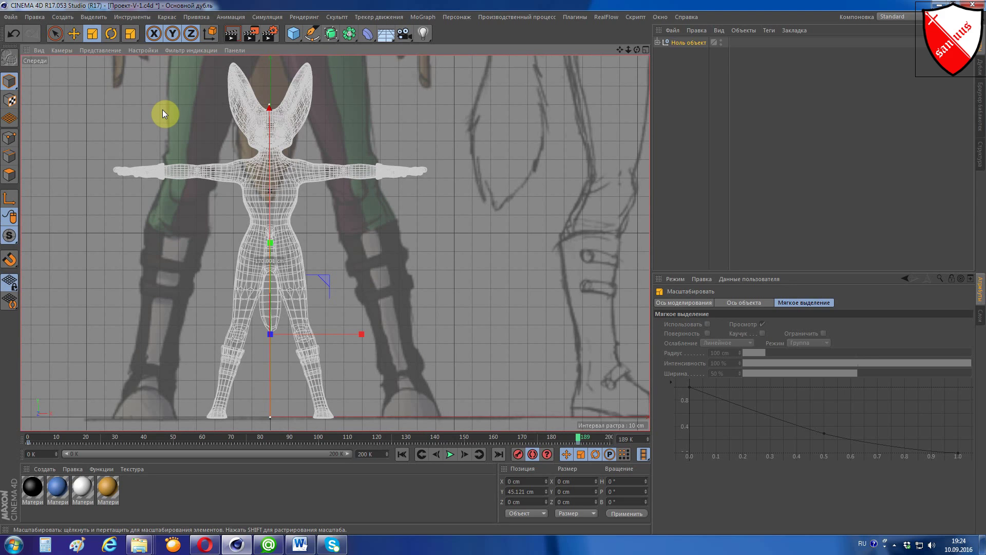
{"action": "key", "text": "e"}
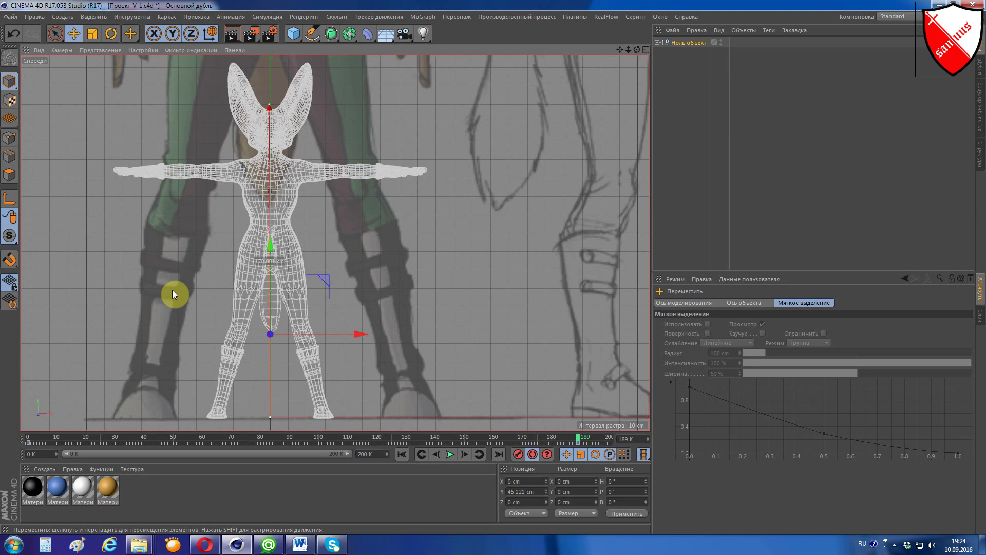
{"action": "left_click_drag", "start_coordinate": [271, 247], "coordinate": [271, 250]}
{"action": "scroll", "coordinate": [271, 250], "scroll_direction": "down", "scroll_amount": 1}
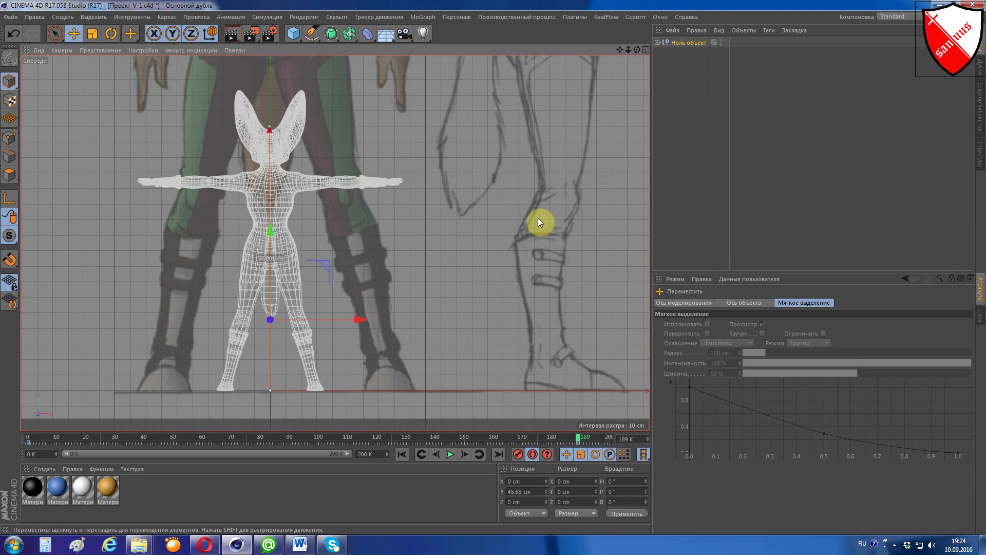
{"action": "left_click_drag", "start_coordinate": [620, 50], "coordinate": [638, 71]}
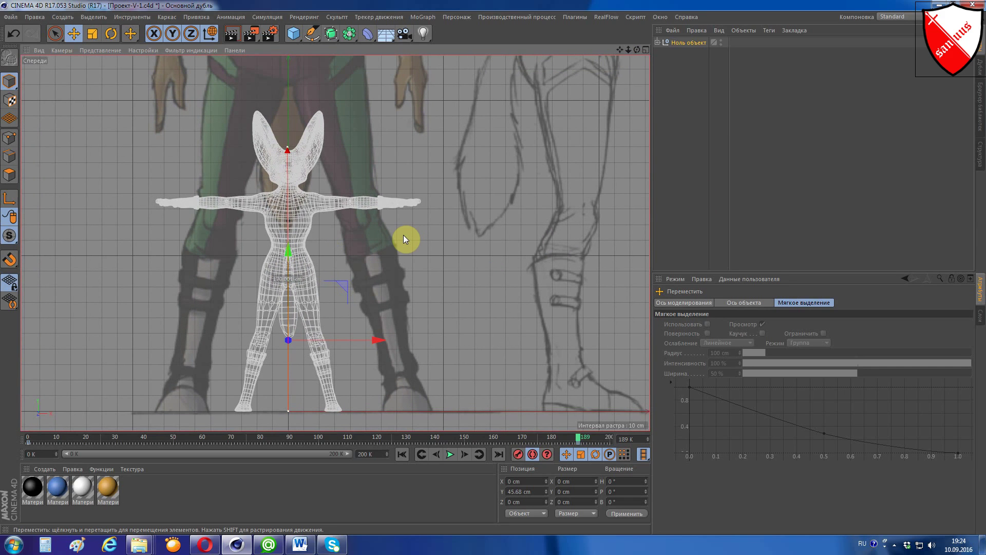
{"action": "scroll", "coordinate": [346, 237], "scroll_direction": "down", "scroll_amount": 3}
{"action": "scroll", "coordinate": [346, 238], "scroll_direction": "up", "scroll_amount": 1}
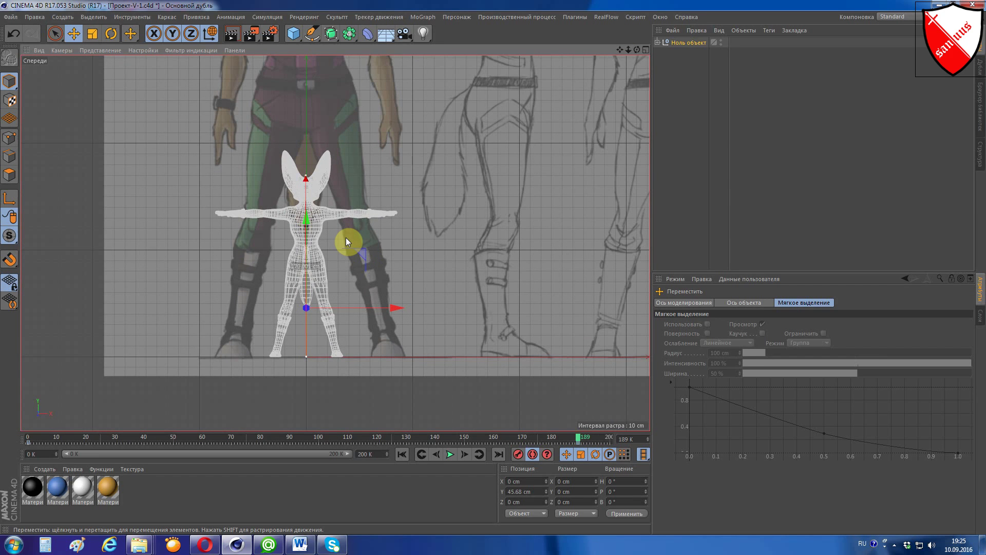
{"action": "key", "text": "F1"}
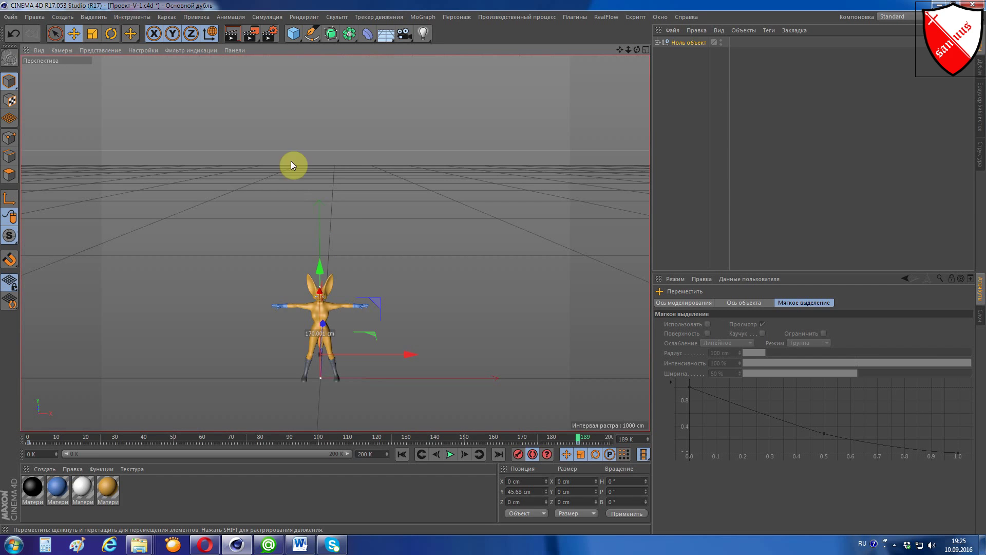
Delete the 170 cm measurement using the Measure & Construction tool's Delete Measurement button.
{"action": "left_click", "coordinate": [135, 18]}
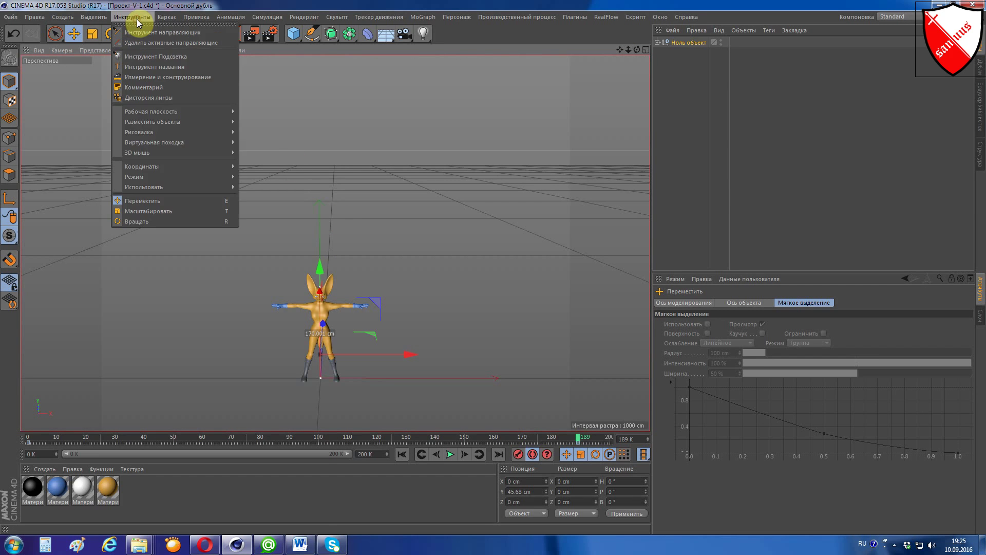
{"action": "left_click", "coordinate": [152, 78]}
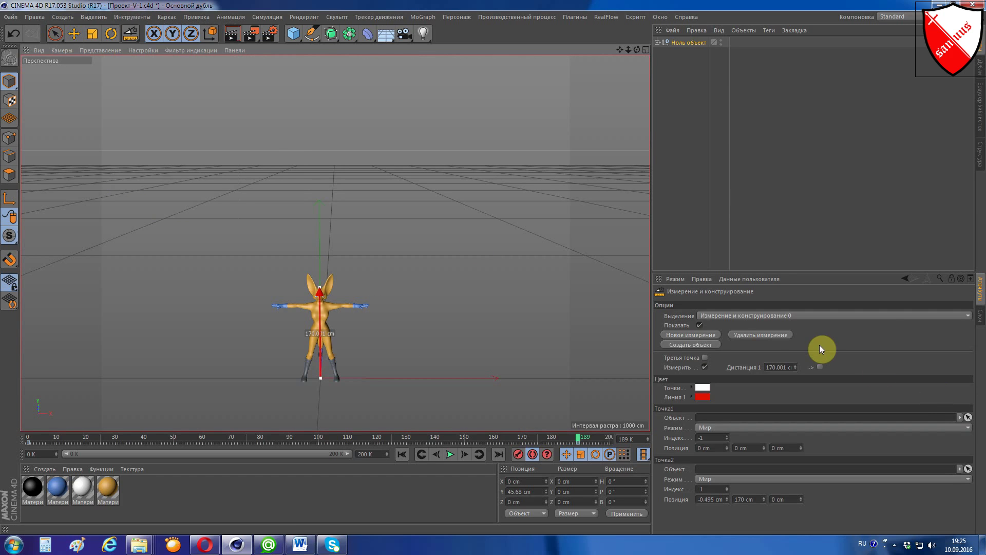
{"action": "left_click", "coordinate": [773, 334]}
{"action": "scroll", "coordinate": [241, 372], "scroll_direction": "up", "scroll_amount": 3}
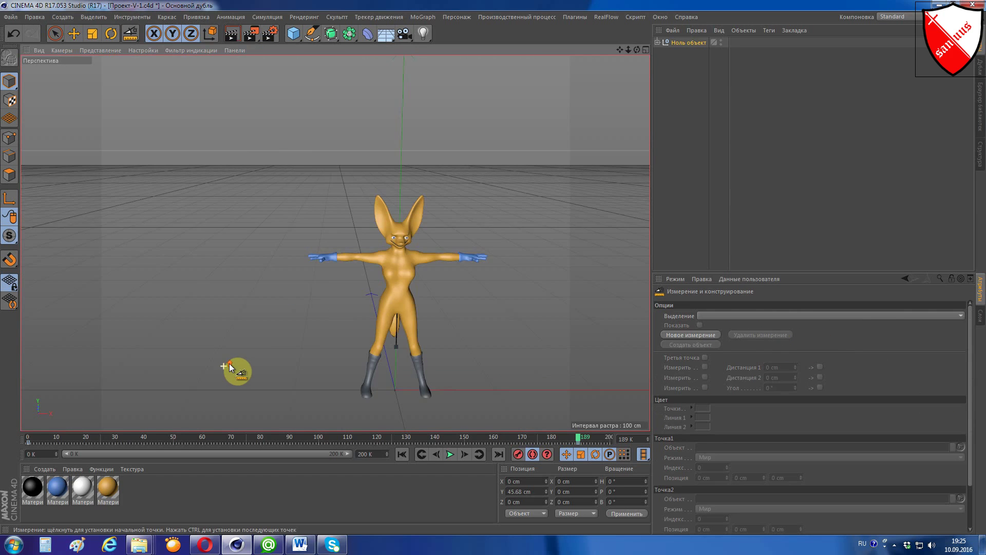
{"action": "scroll", "coordinate": [291, 360], "scroll_direction": "up", "scroll_amount": 3}
{"action": "scroll", "coordinate": [291, 360], "scroll_direction": "up", "scroll_amount": 2}
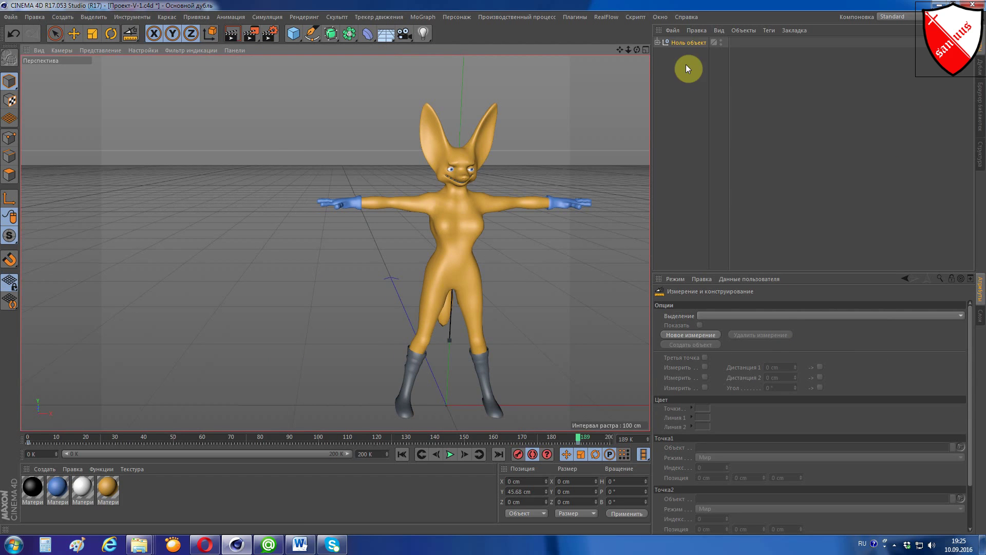
Drag Глаза, the jaws, eyes and Леса out of the Null to the root, then delete the Null.
{"action": "left_click", "coordinate": [657, 42]}
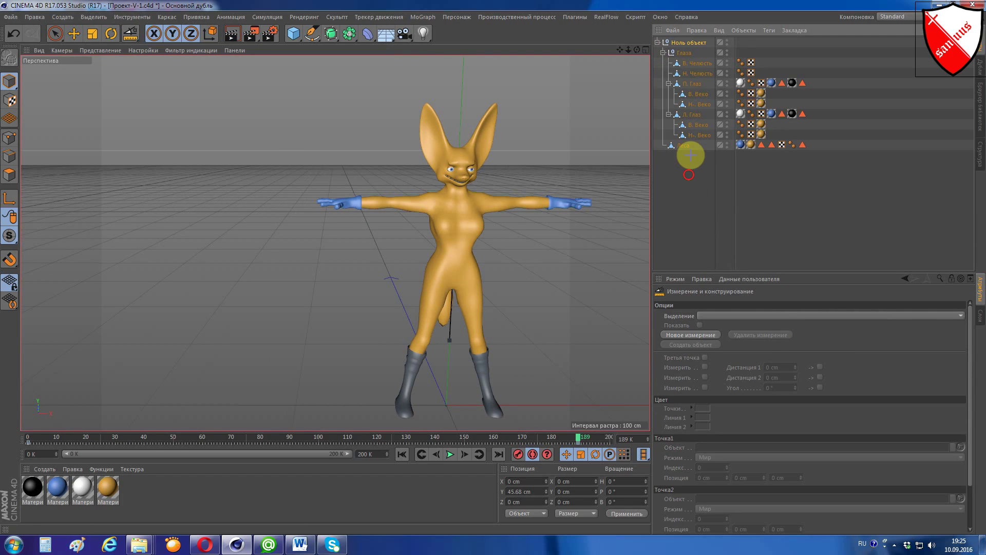
{"action": "left_click_drag", "start_coordinate": [689, 175], "coordinate": [667, 48]}
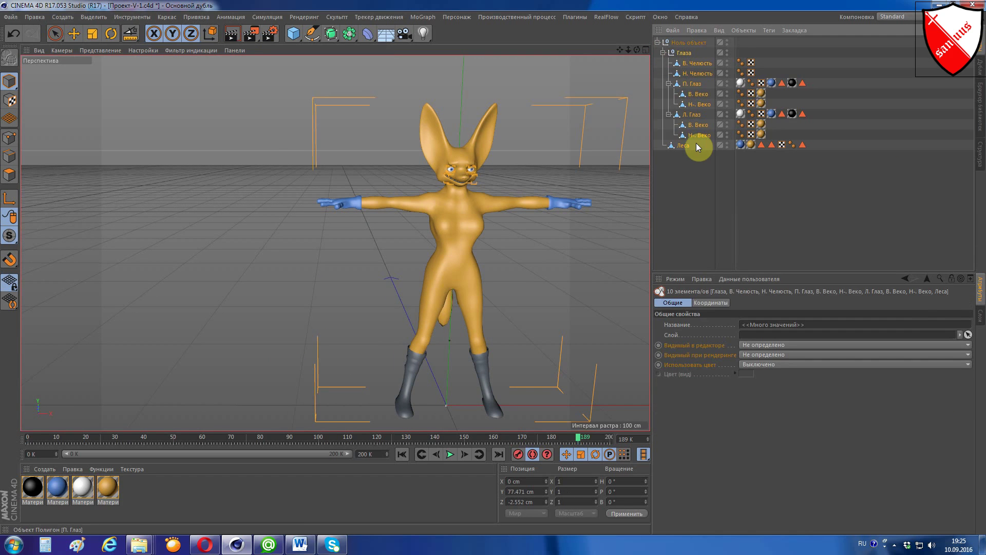
{"action": "left_click_drag", "start_coordinate": [671, 147], "coordinate": [678, 174]}
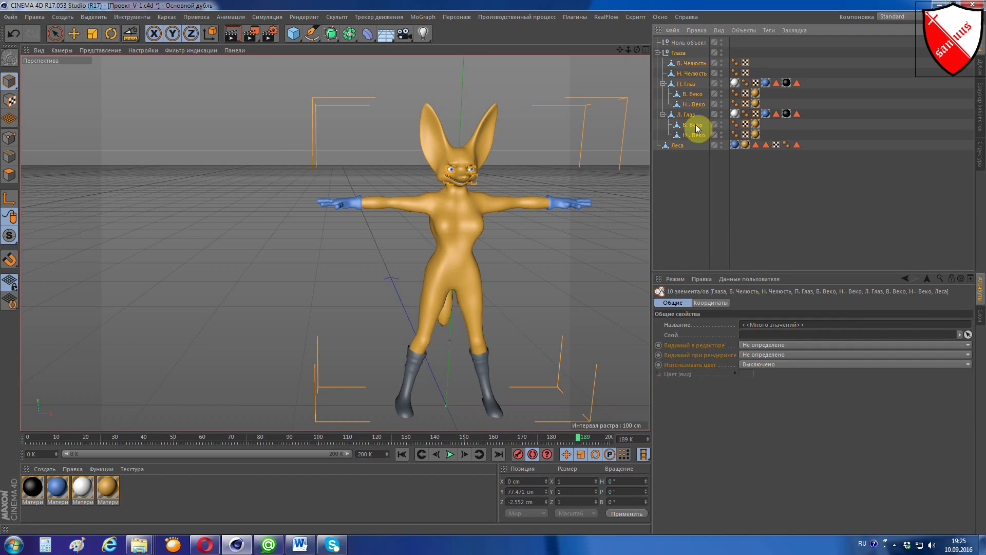
{"action": "left_click", "coordinate": [697, 42]}
{"action": "key", "text": "Delete"}
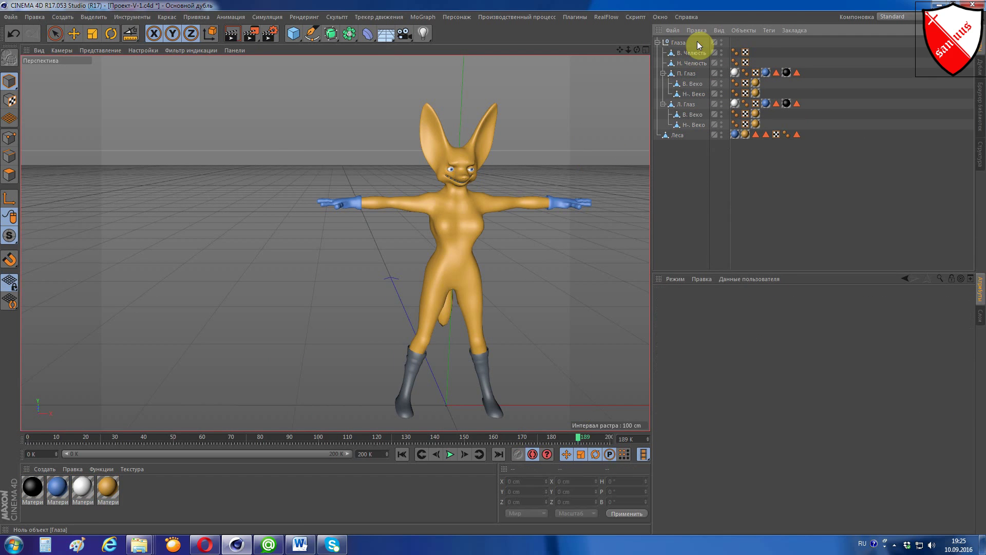
{"action": "left_click_drag", "start_coordinate": [629, 50], "coordinate": [639, 7]}
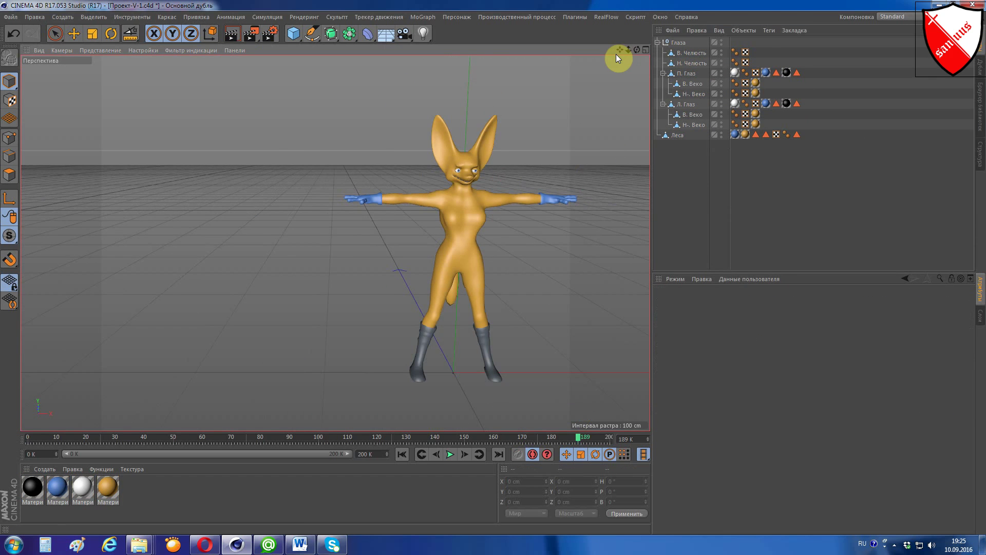
{"action": "mouse_move", "coordinate": [620, 50]}
{"action": "left_mouse_down"}
{"action": "mouse_move", "coordinate": [648, 53]}
{"action": "mouse_move", "coordinate": [636, 51]}
{"action": "mouse_move", "coordinate": [611, 91]}
{"action": "left_mouse_up"}
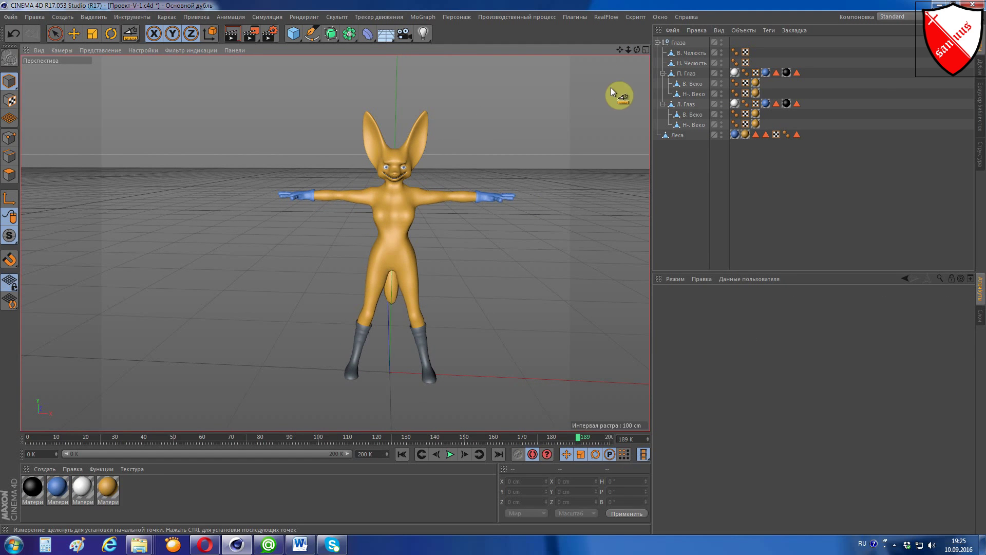
Save As Проект-V-1.c4d in the 1-Моделинг персонажа folder, confirming the overwrite.
{"action": "left_click", "coordinate": [14, 20]}
{"action": "left_click", "coordinate": [41, 111]}
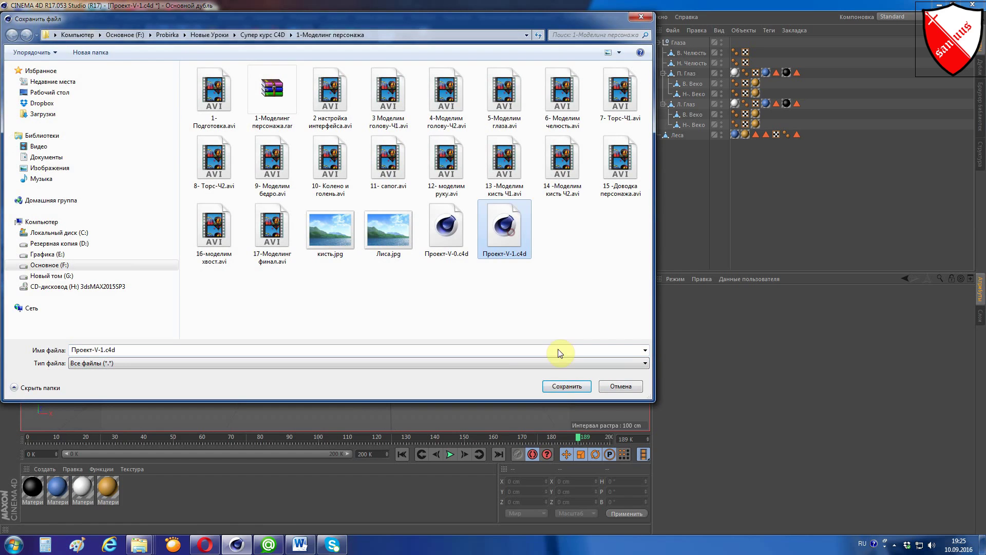
{"action": "left_click", "coordinate": [567, 389]}
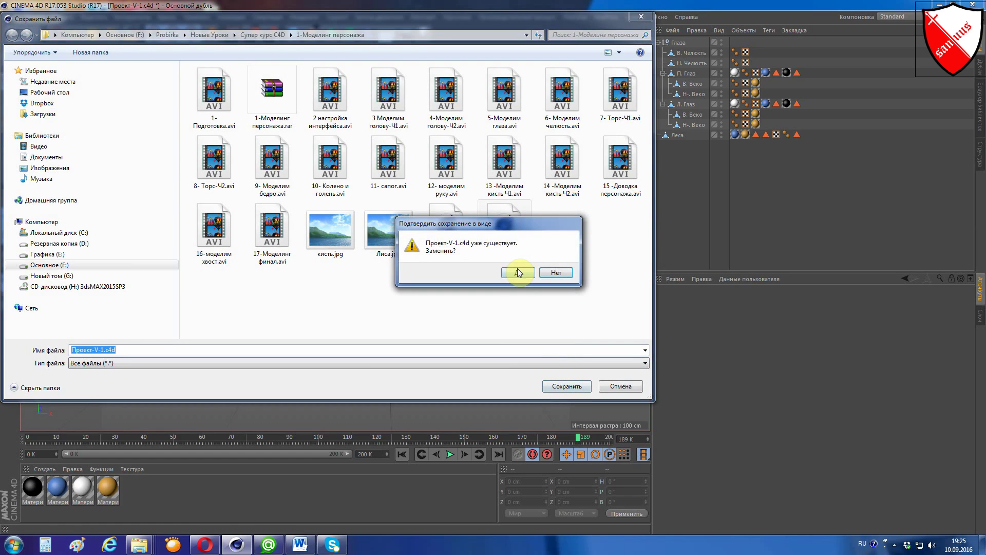
{"action": "left_click", "coordinate": [518, 272]}
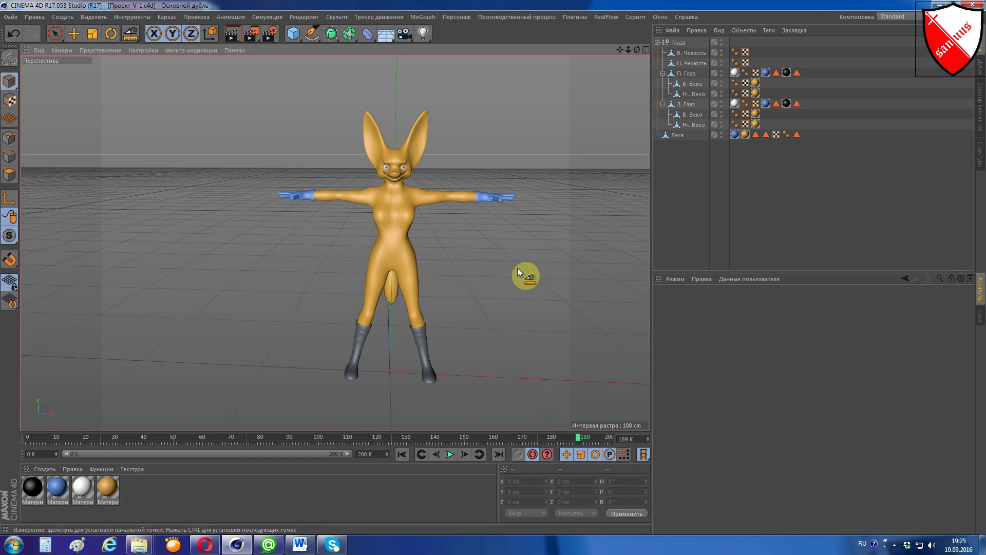
{"action": "key", "text": "ctrl+z"}
{"action": "key", "text": "ctrl+z"}
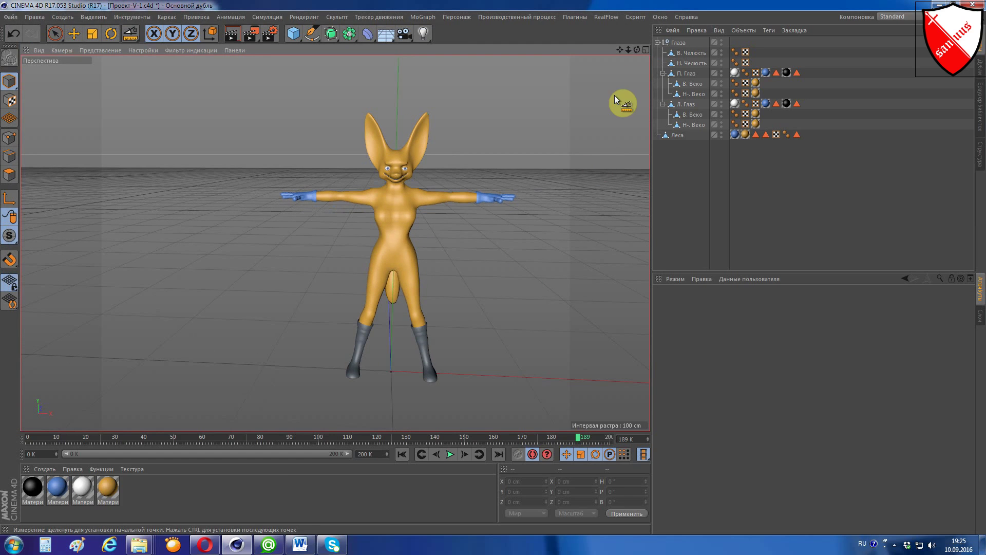
{"action": "mouse_move", "coordinate": [637, 51]}
{"action": "left_mouse_down"}
{"action": "mouse_move", "coordinate": [617, 54]}
{"action": "mouse_move", "coordinate": [639, 51]}
{"action": "left_mouse_up"}
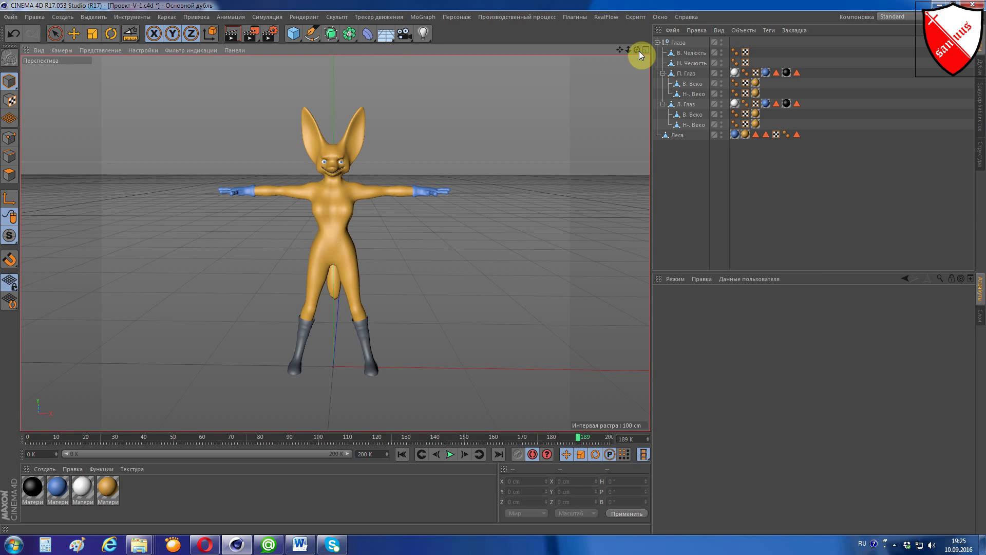